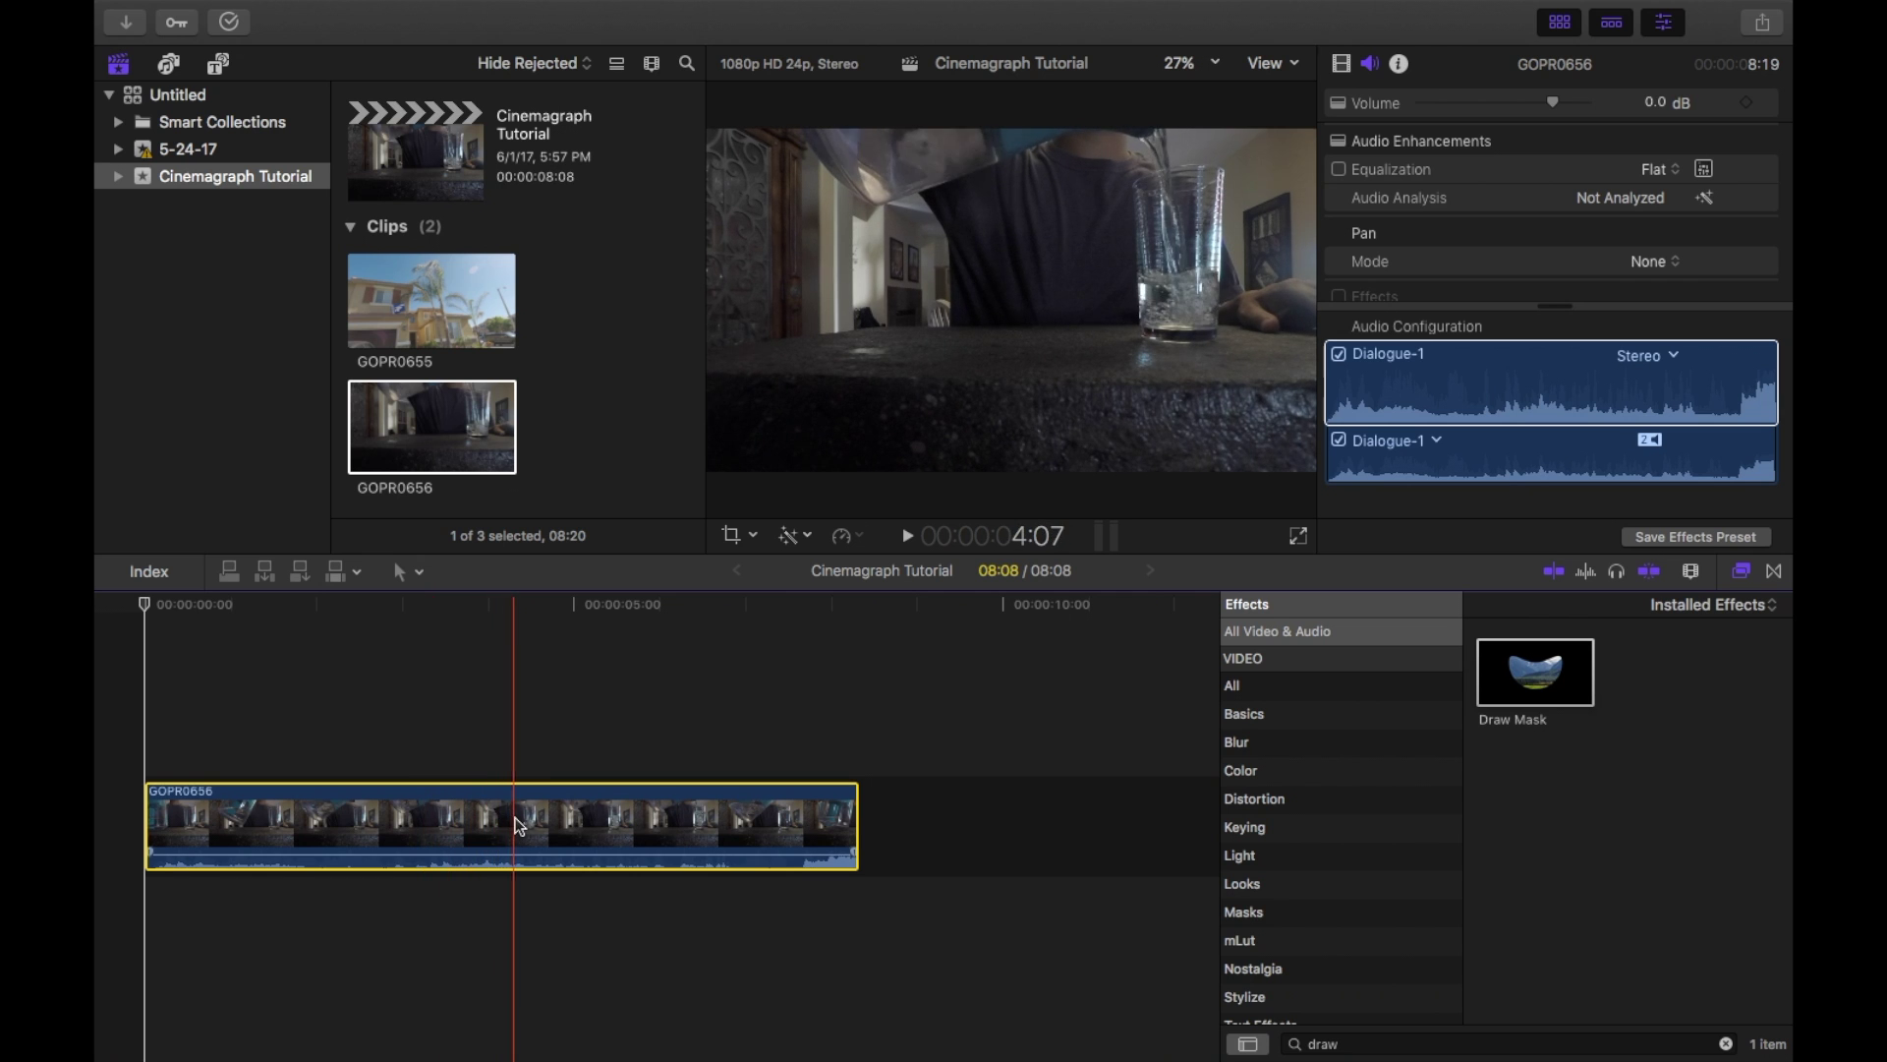
- Blade GOPR0656 at 4:07 and 5:07, deleting the sections before and after that second
key(super+b)
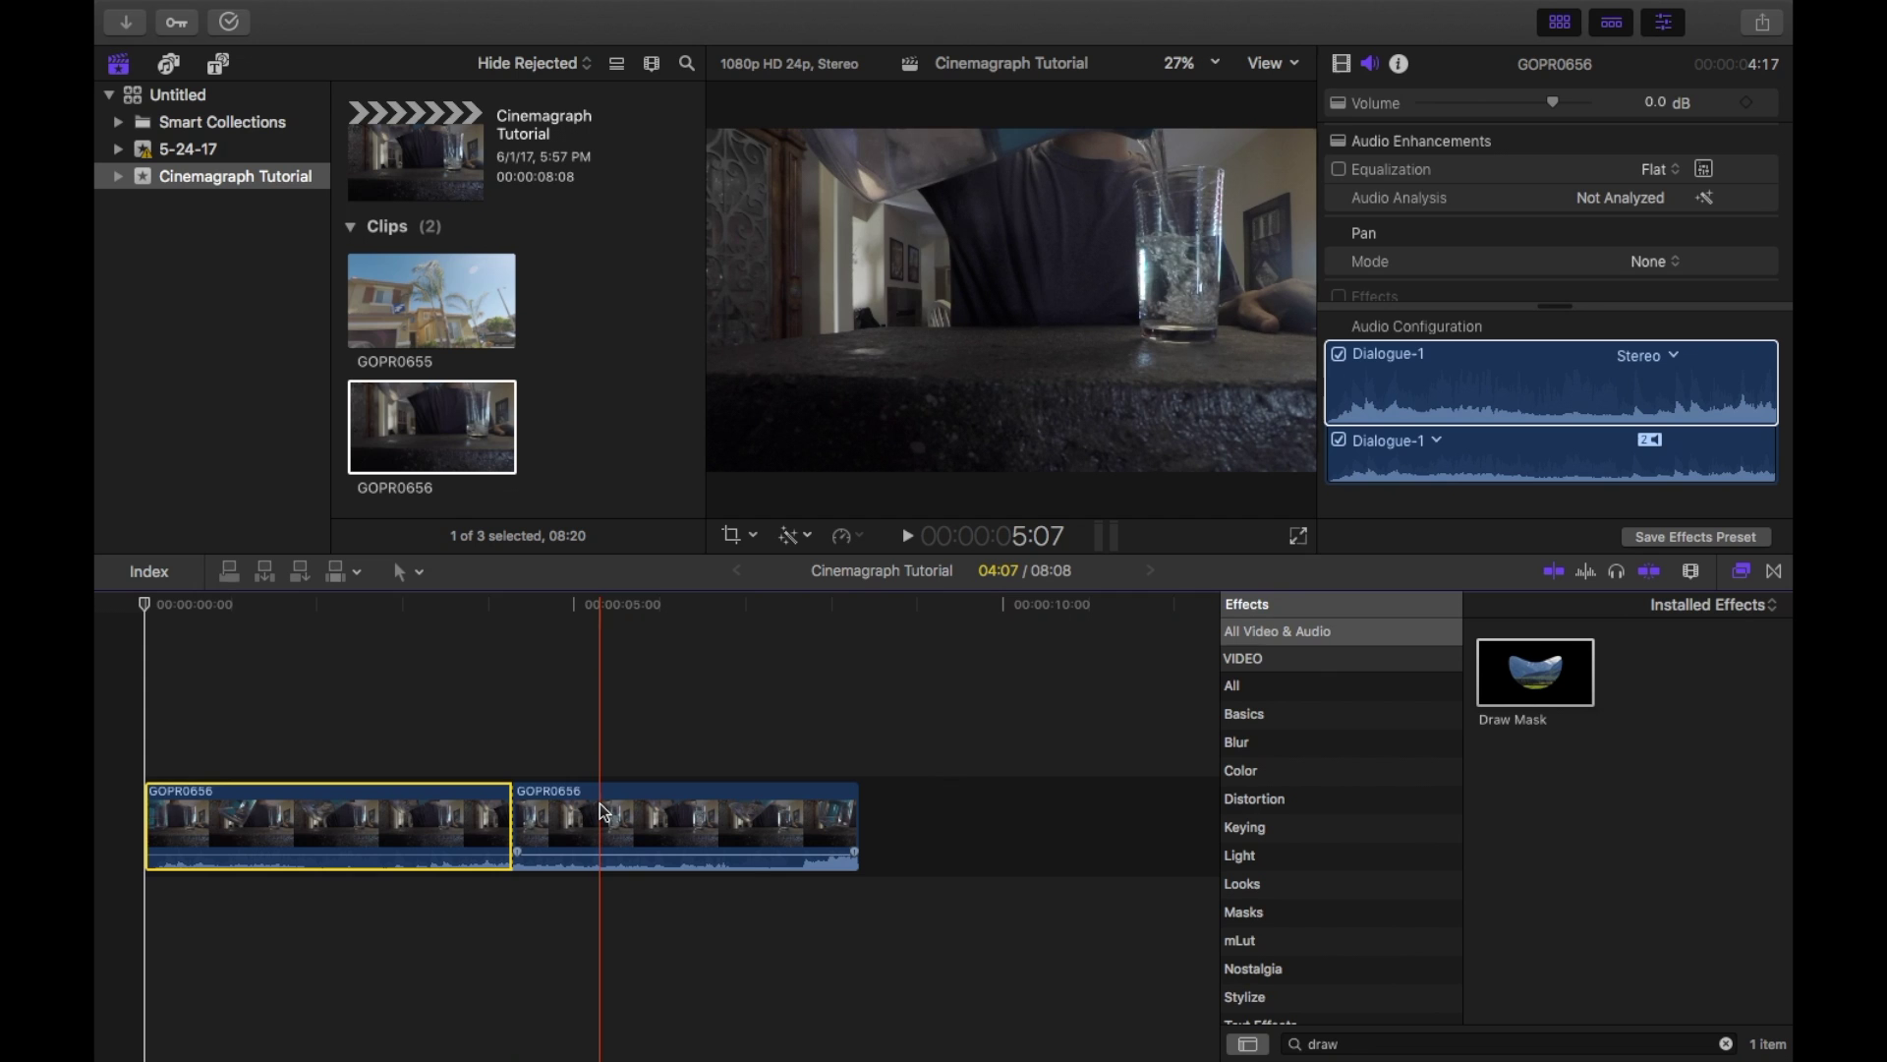
key(super+b)
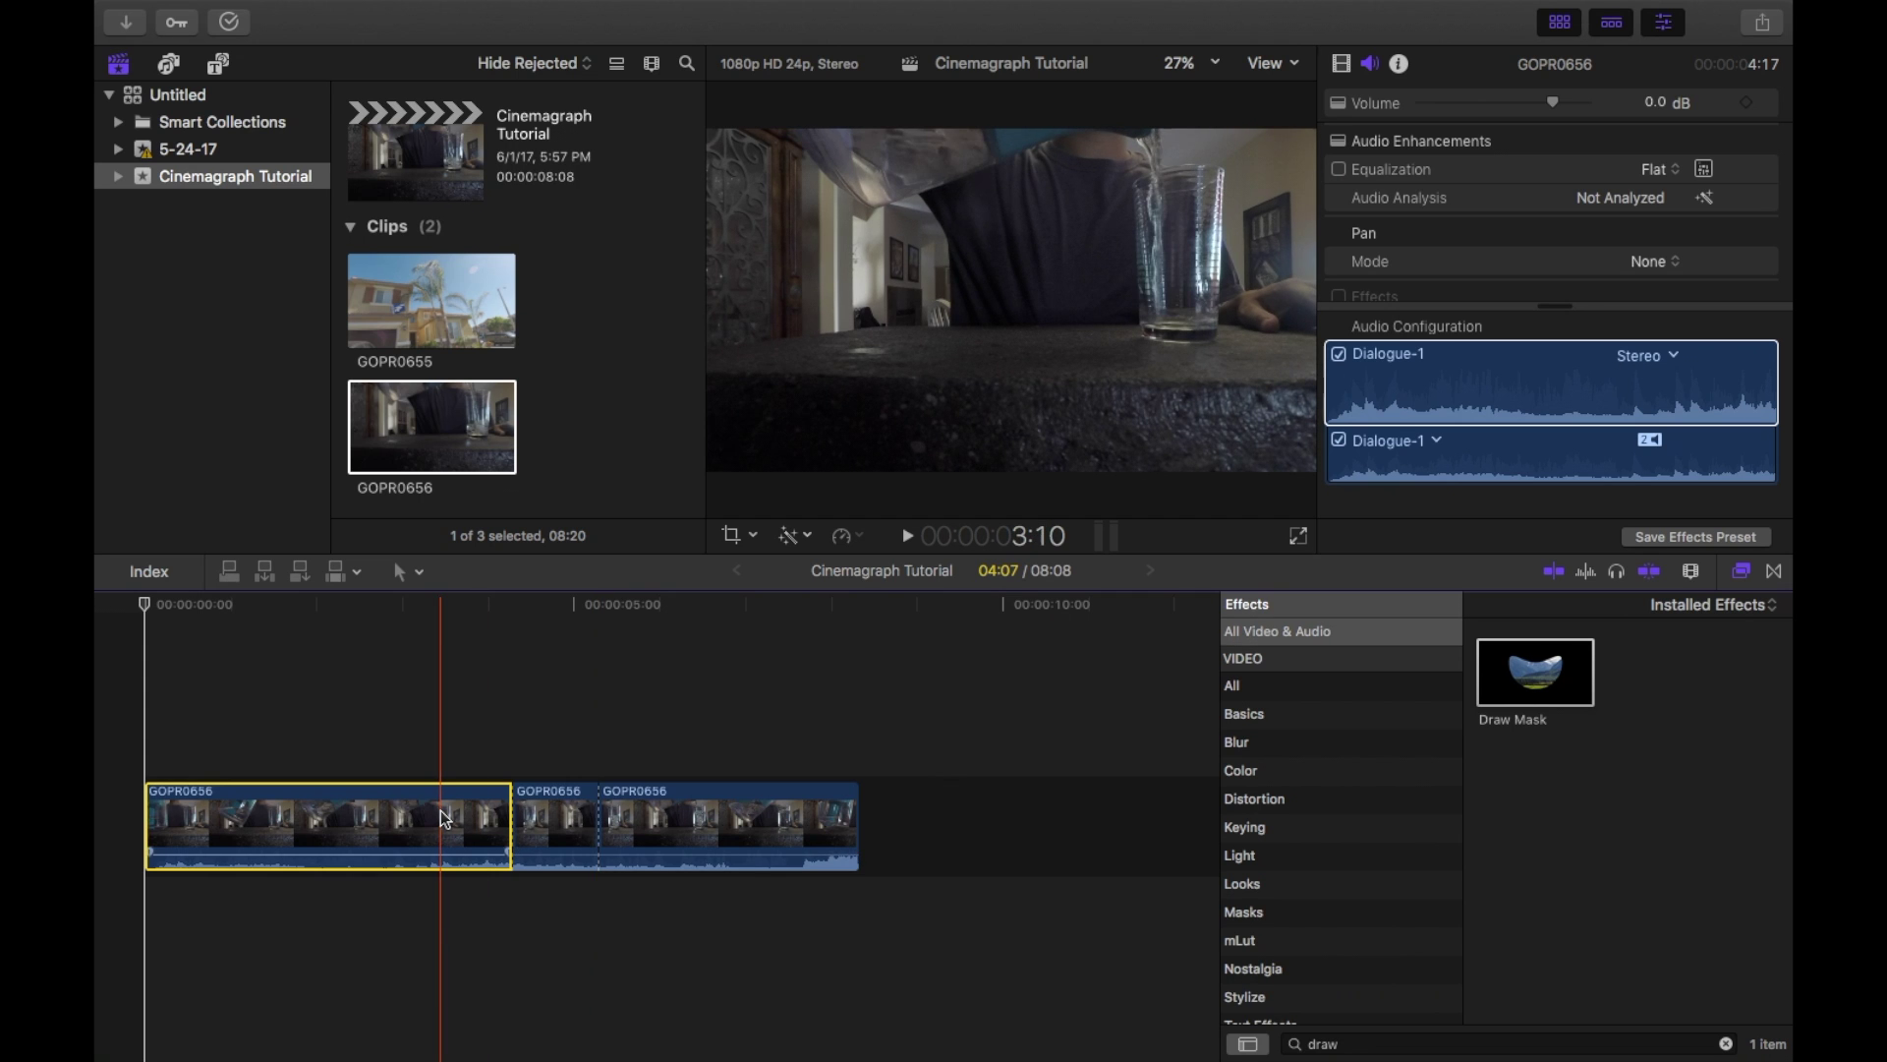
key(Delete)
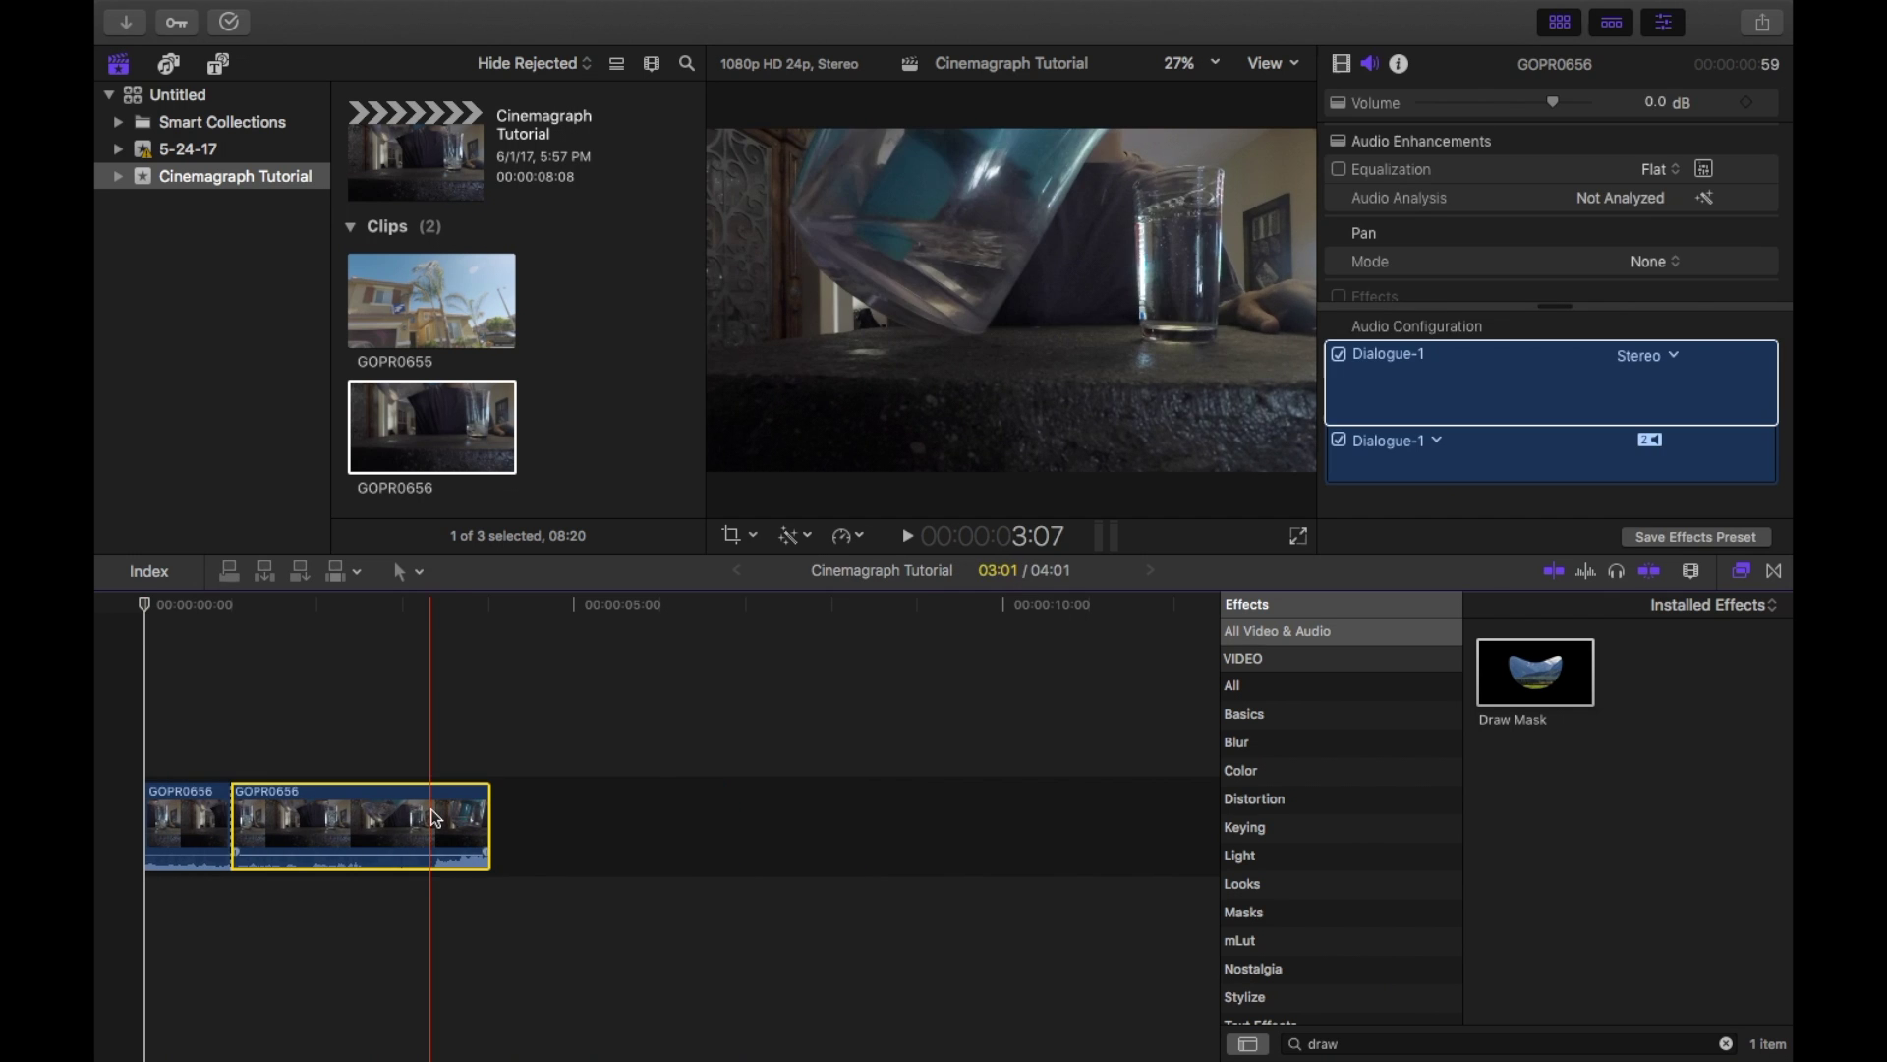
key(Delete)
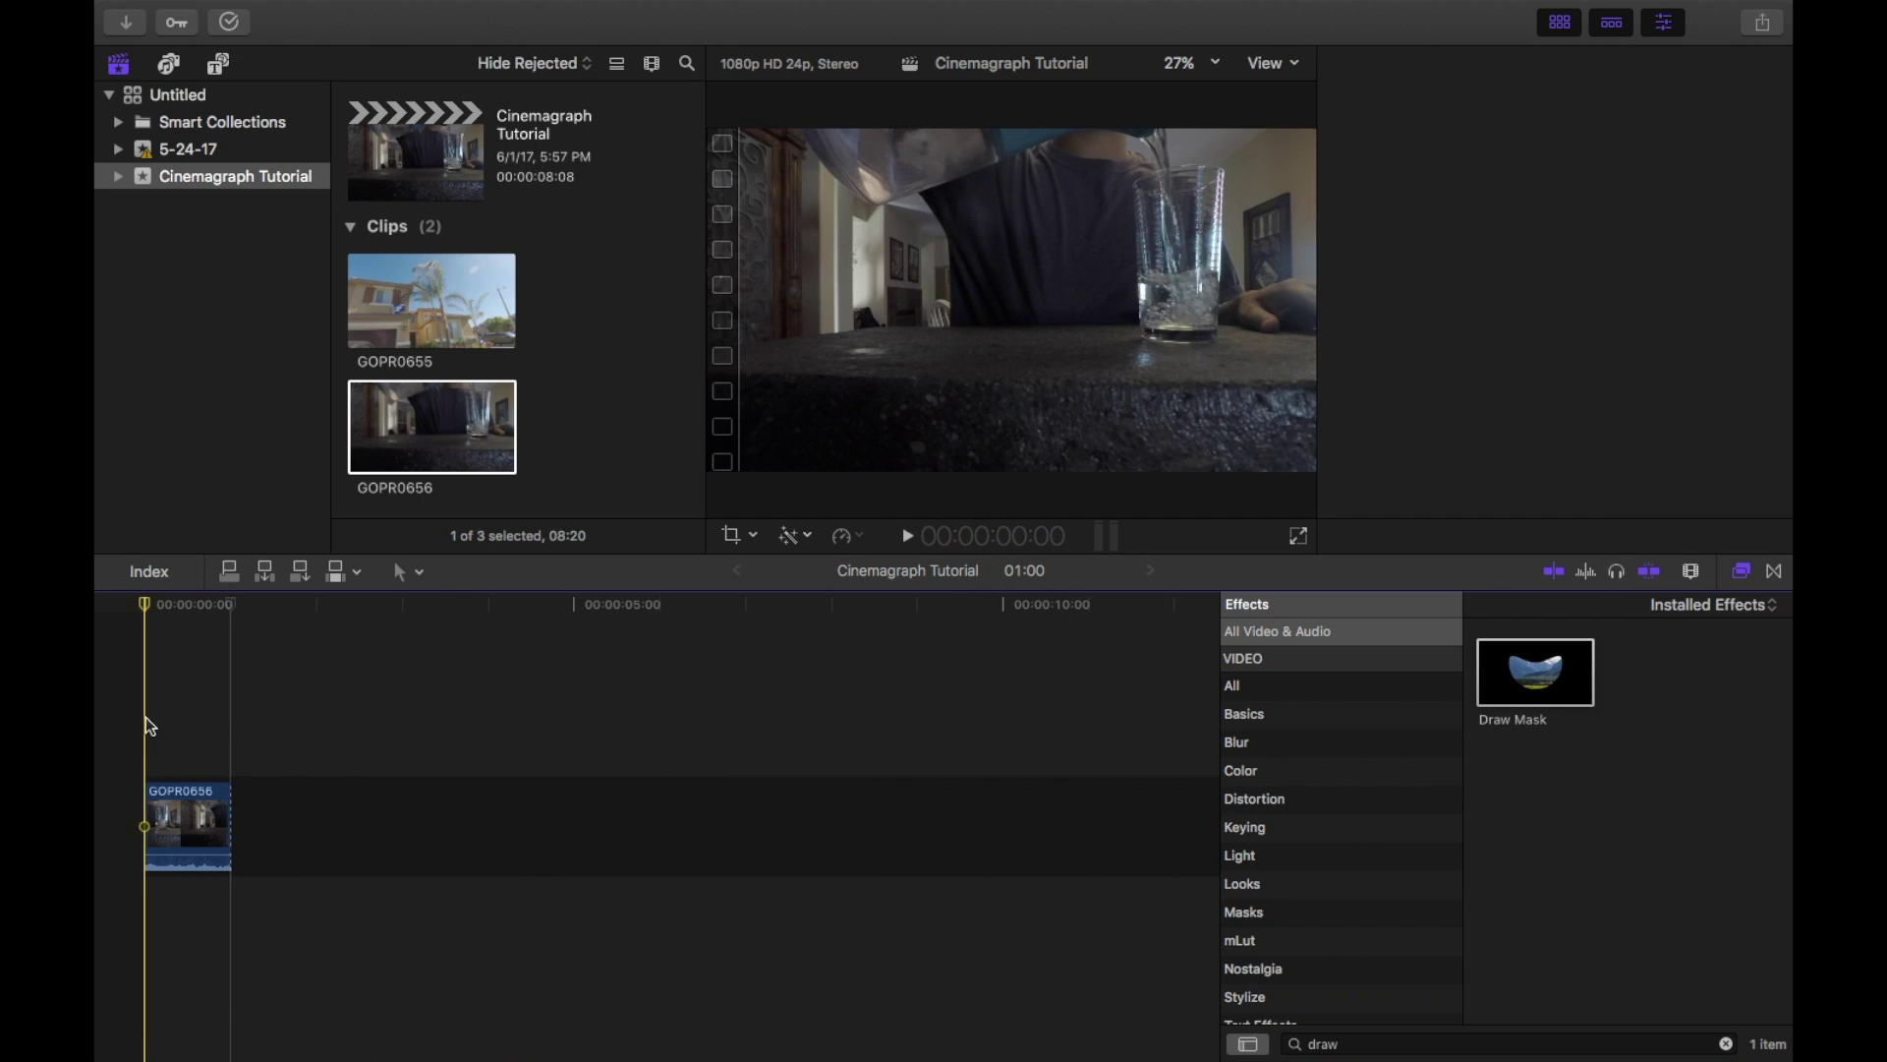
- Insert a GOPR0656 freeze frame at the timeline start and stretch it to 10 seconds
key(c)
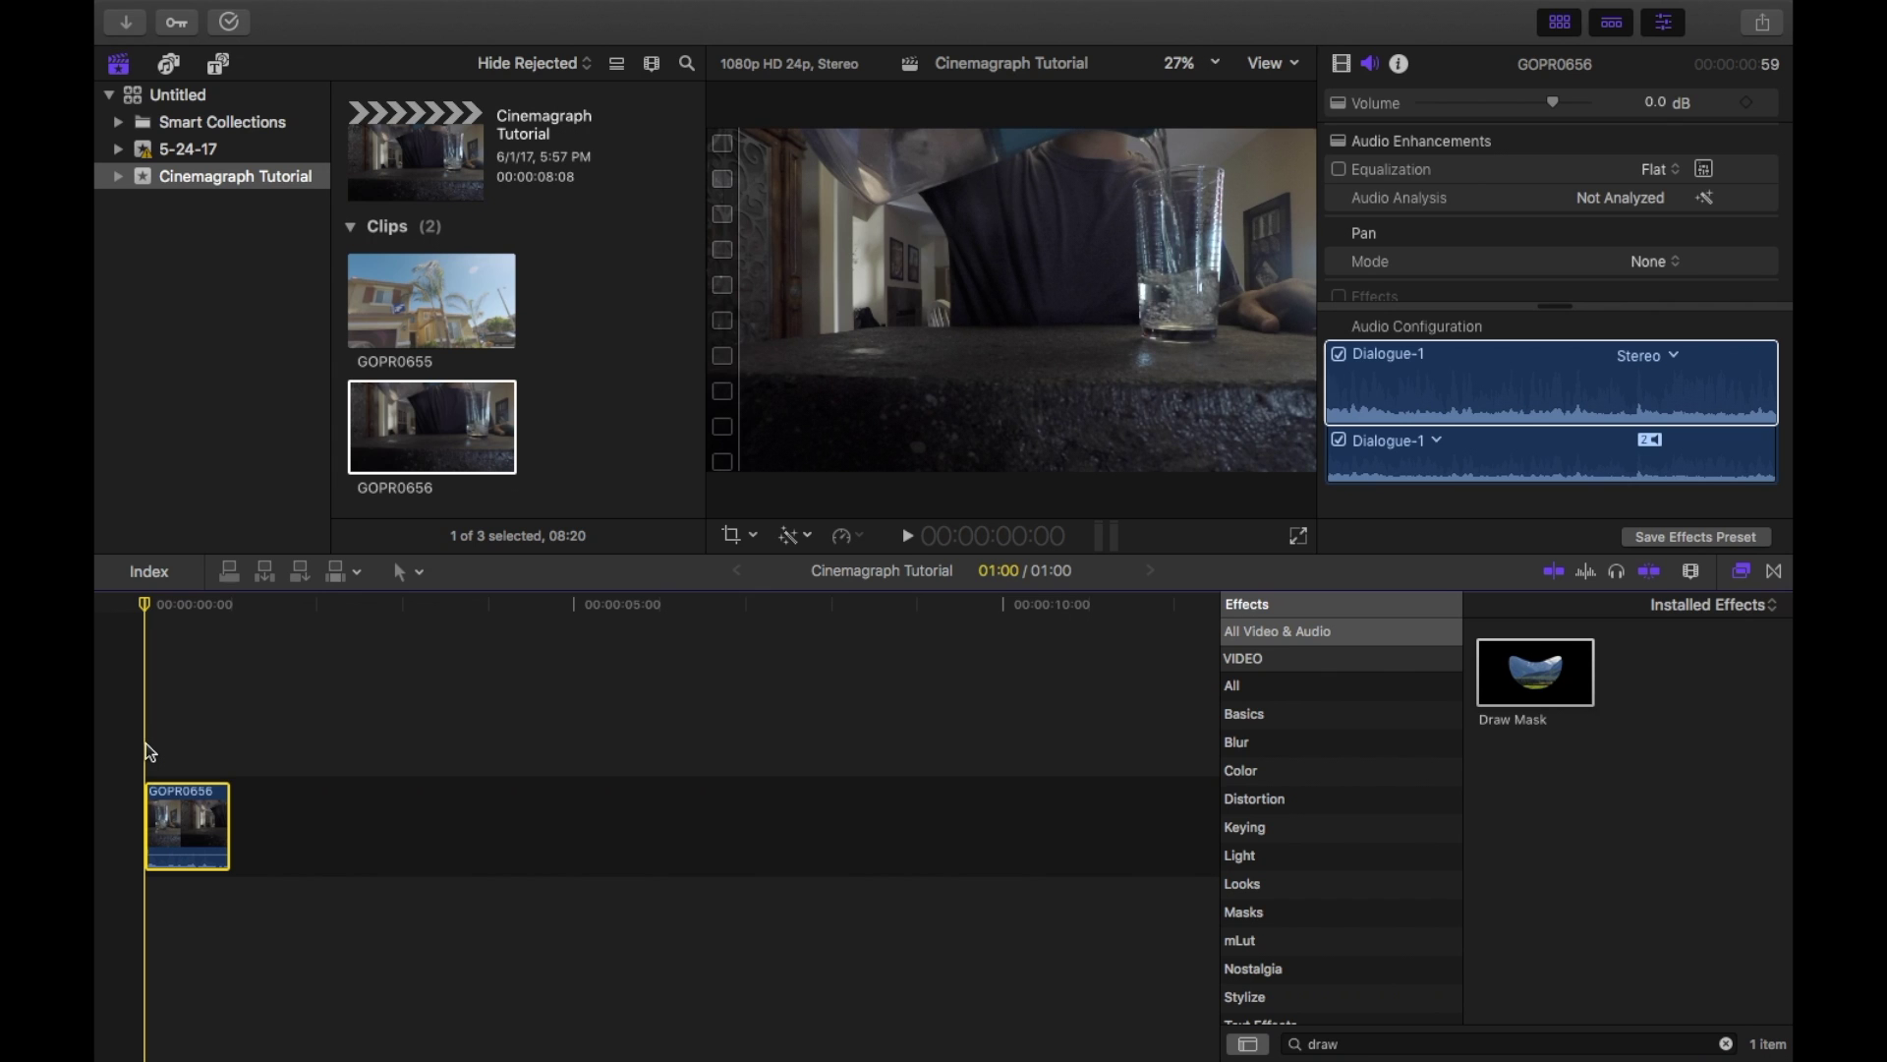
key(w)
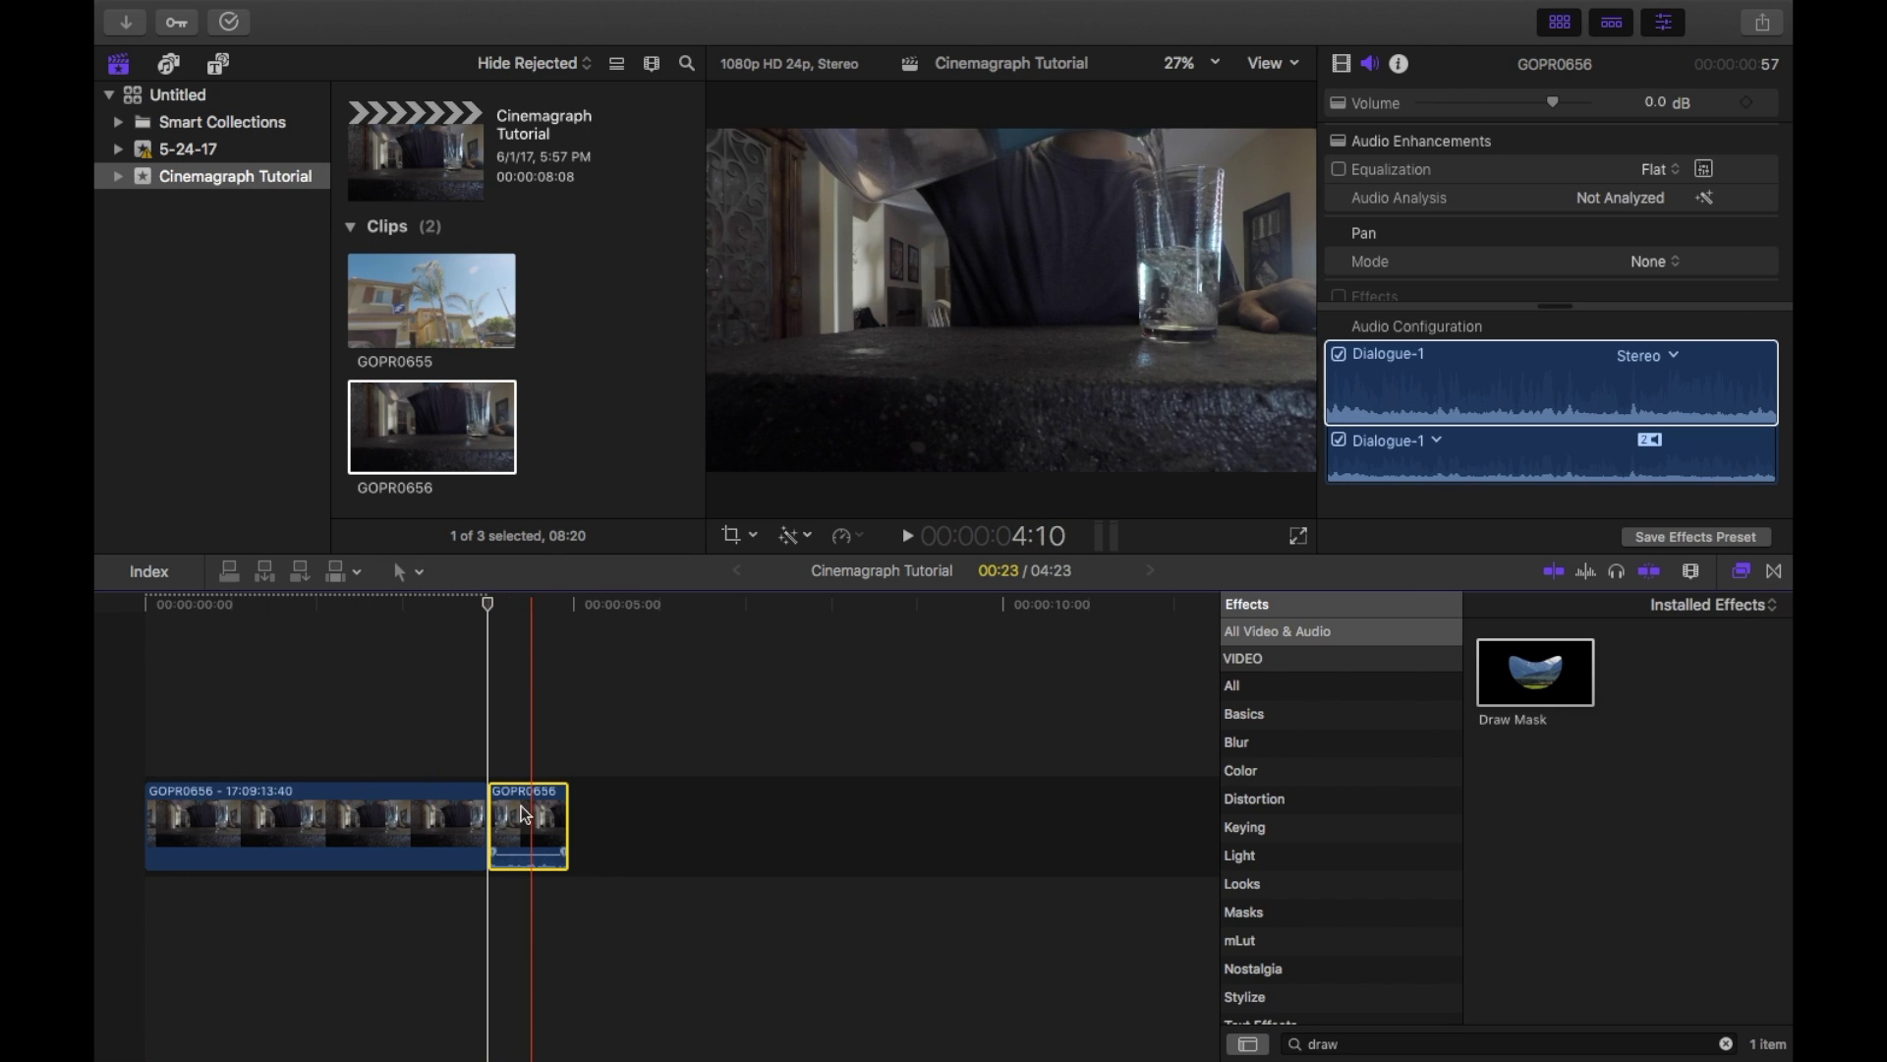
click(475, 828)
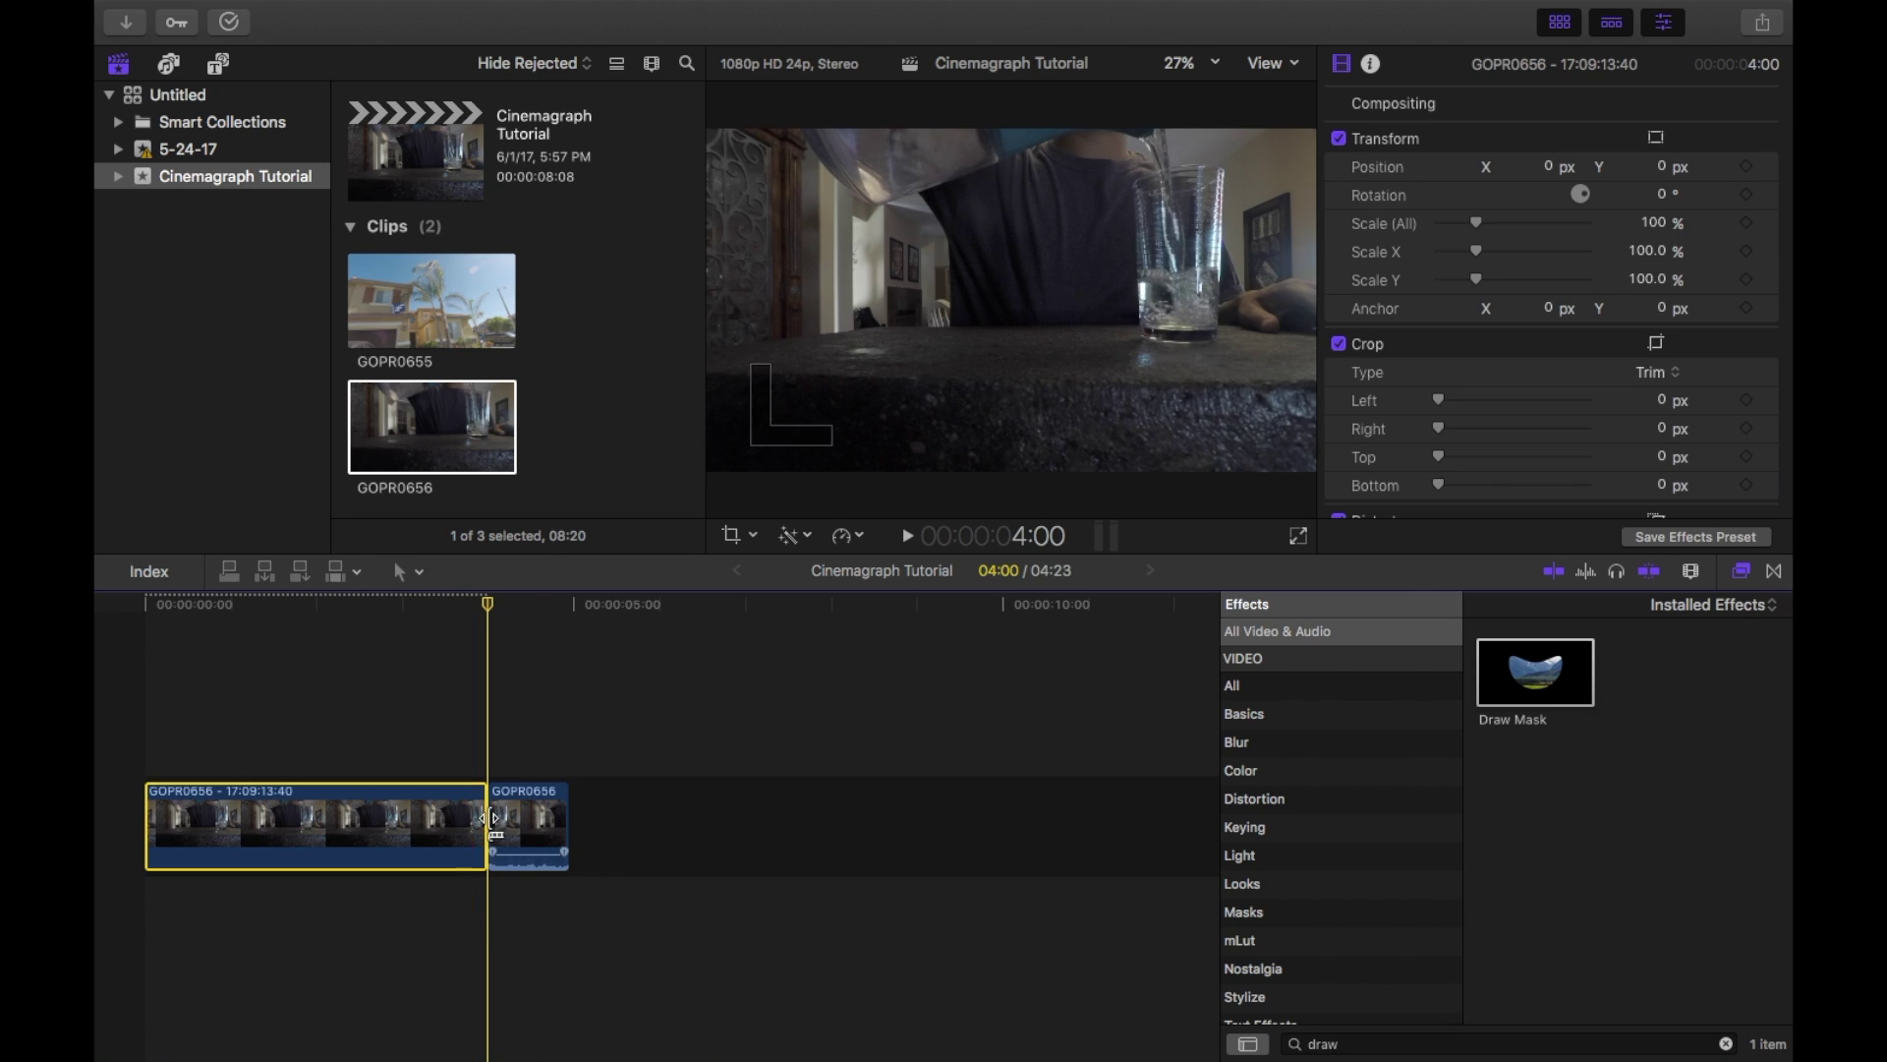
click(482, 823)
drag(482, 823, 997, 836)
click(1050, 814)
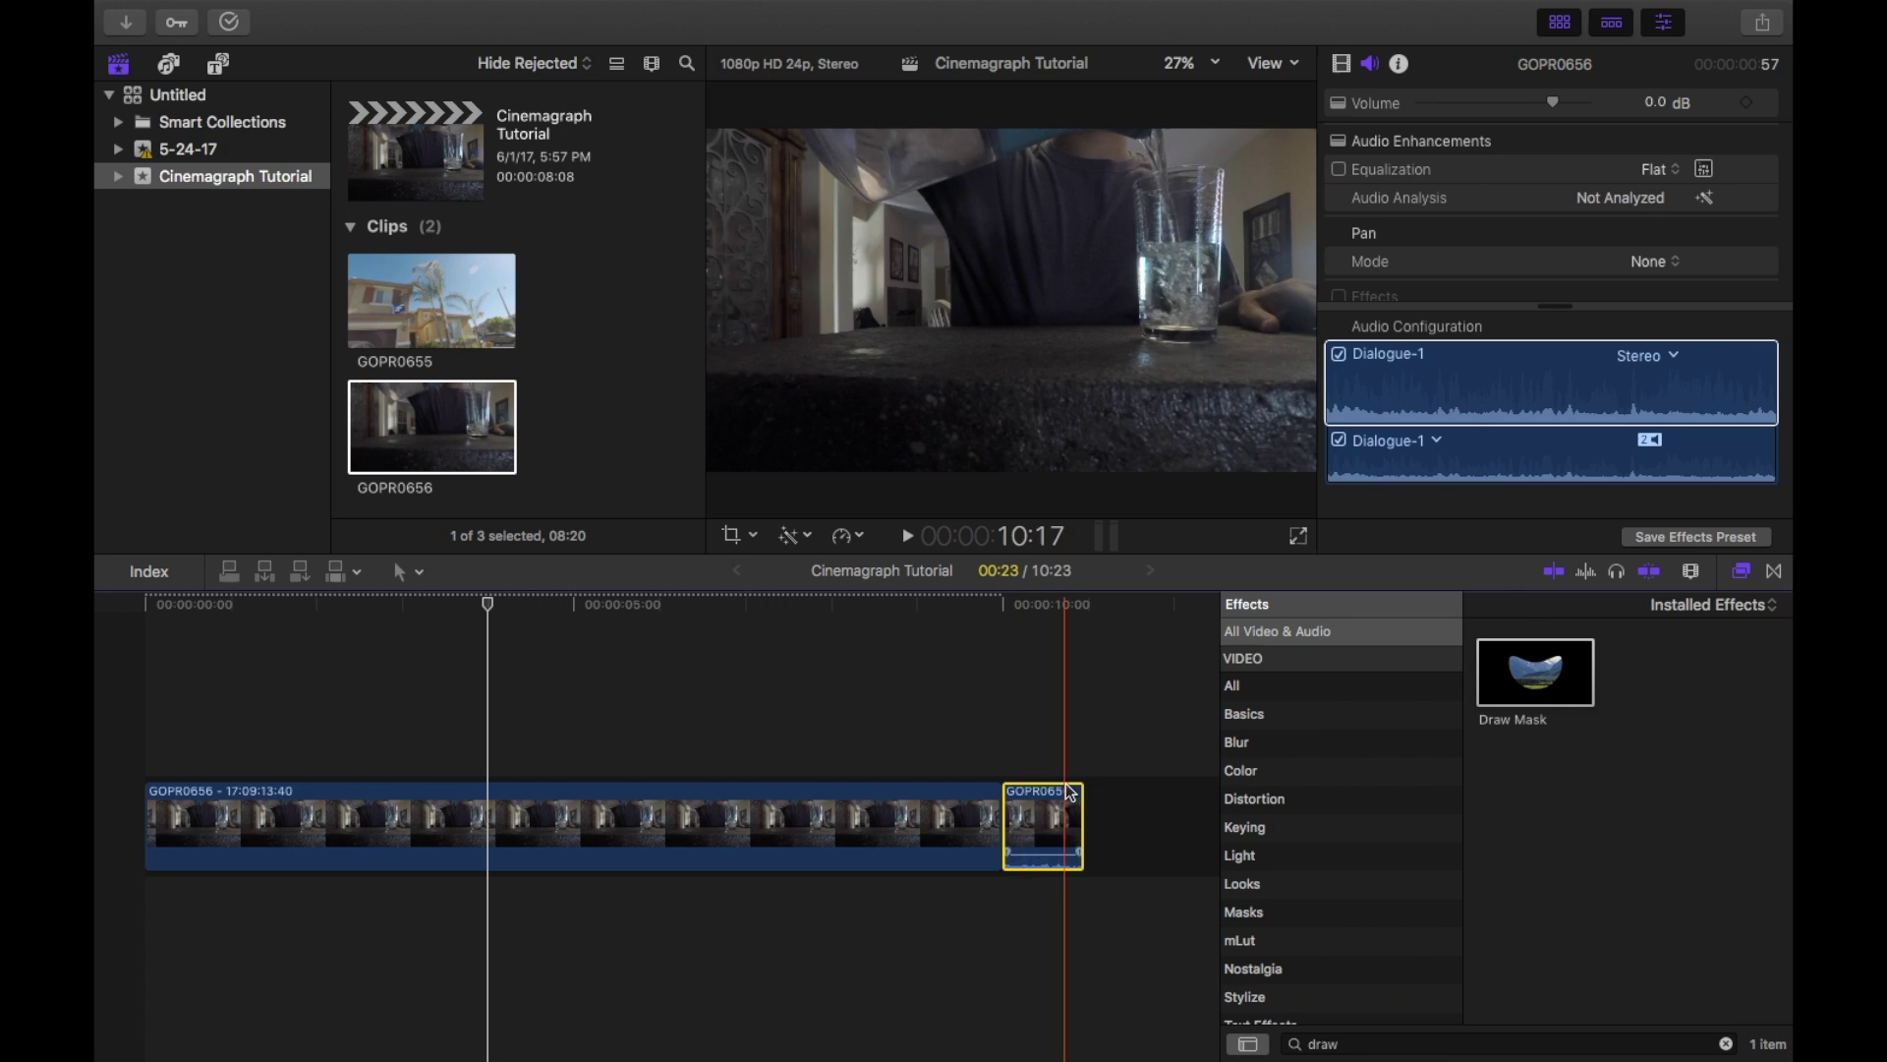
- Connect the one-second pour clip under the freeze frame, paste repeated copies, and trim the last to 10:00
drag(1065, 818, 196, 1003)
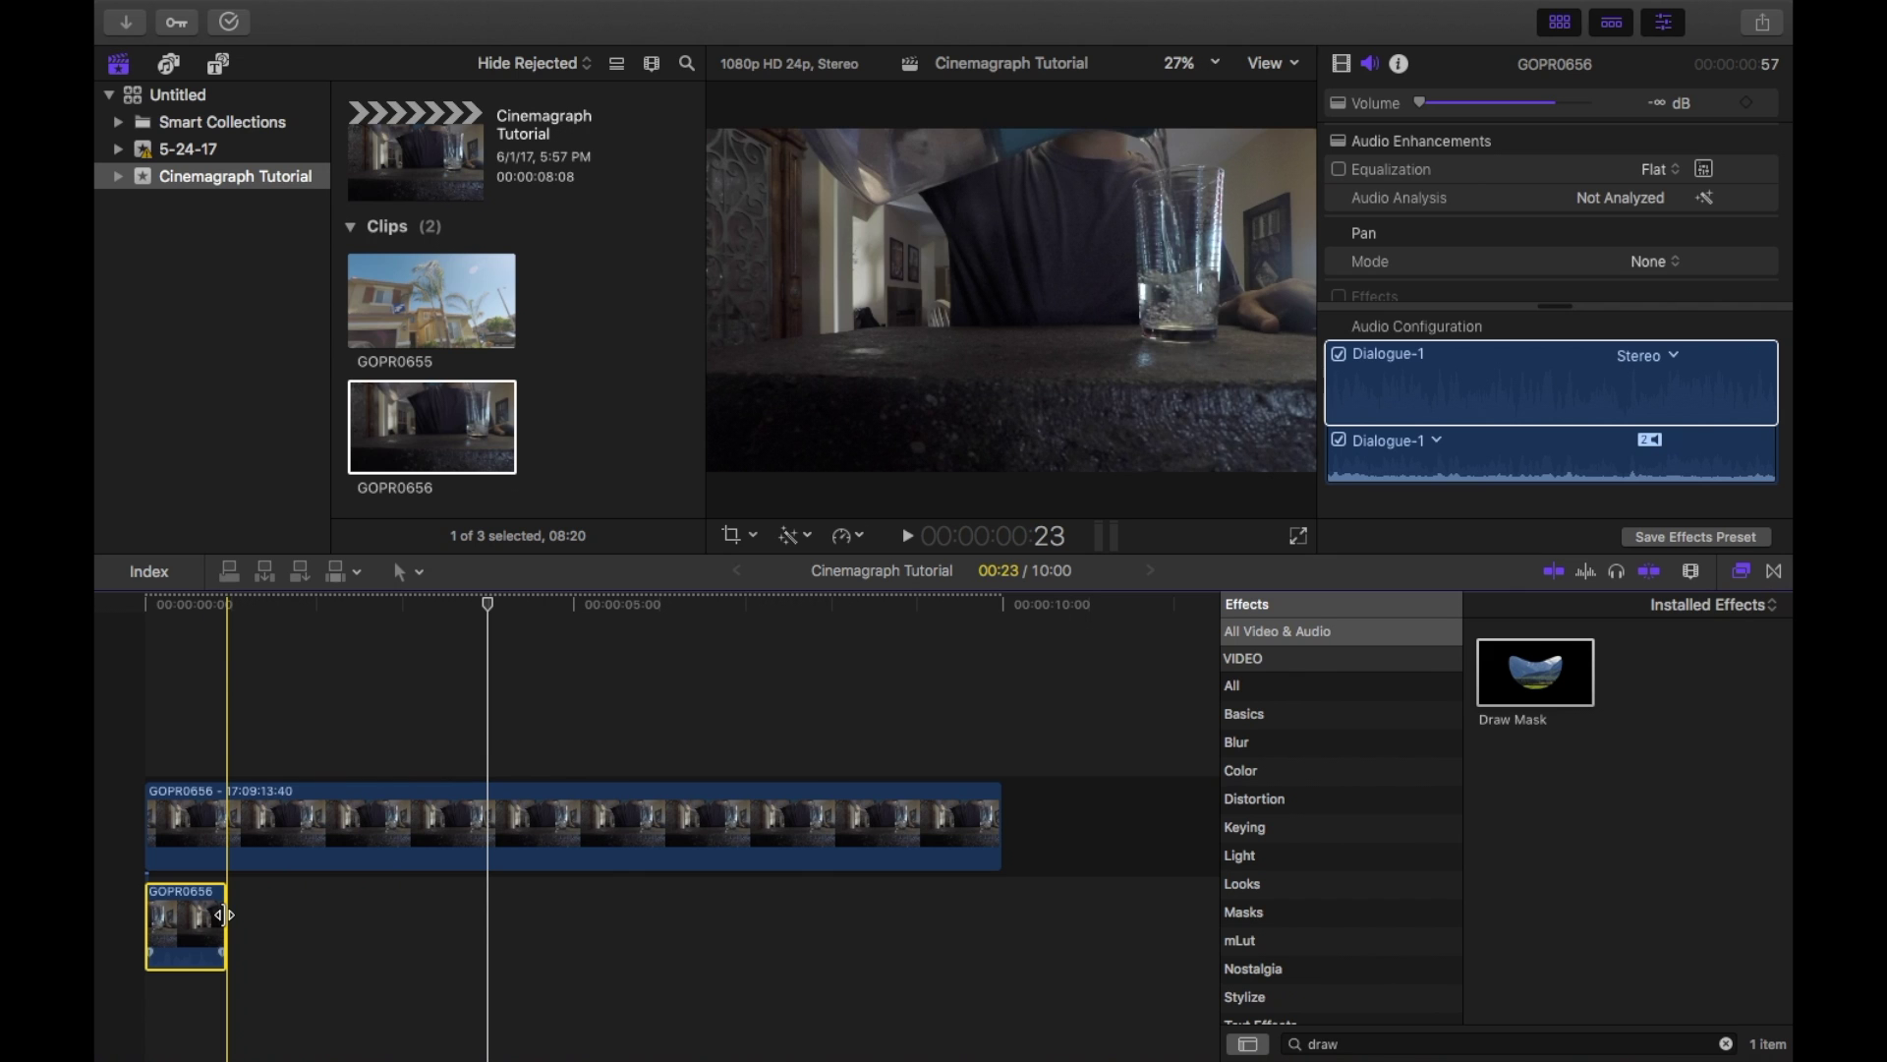
key(alt+v)
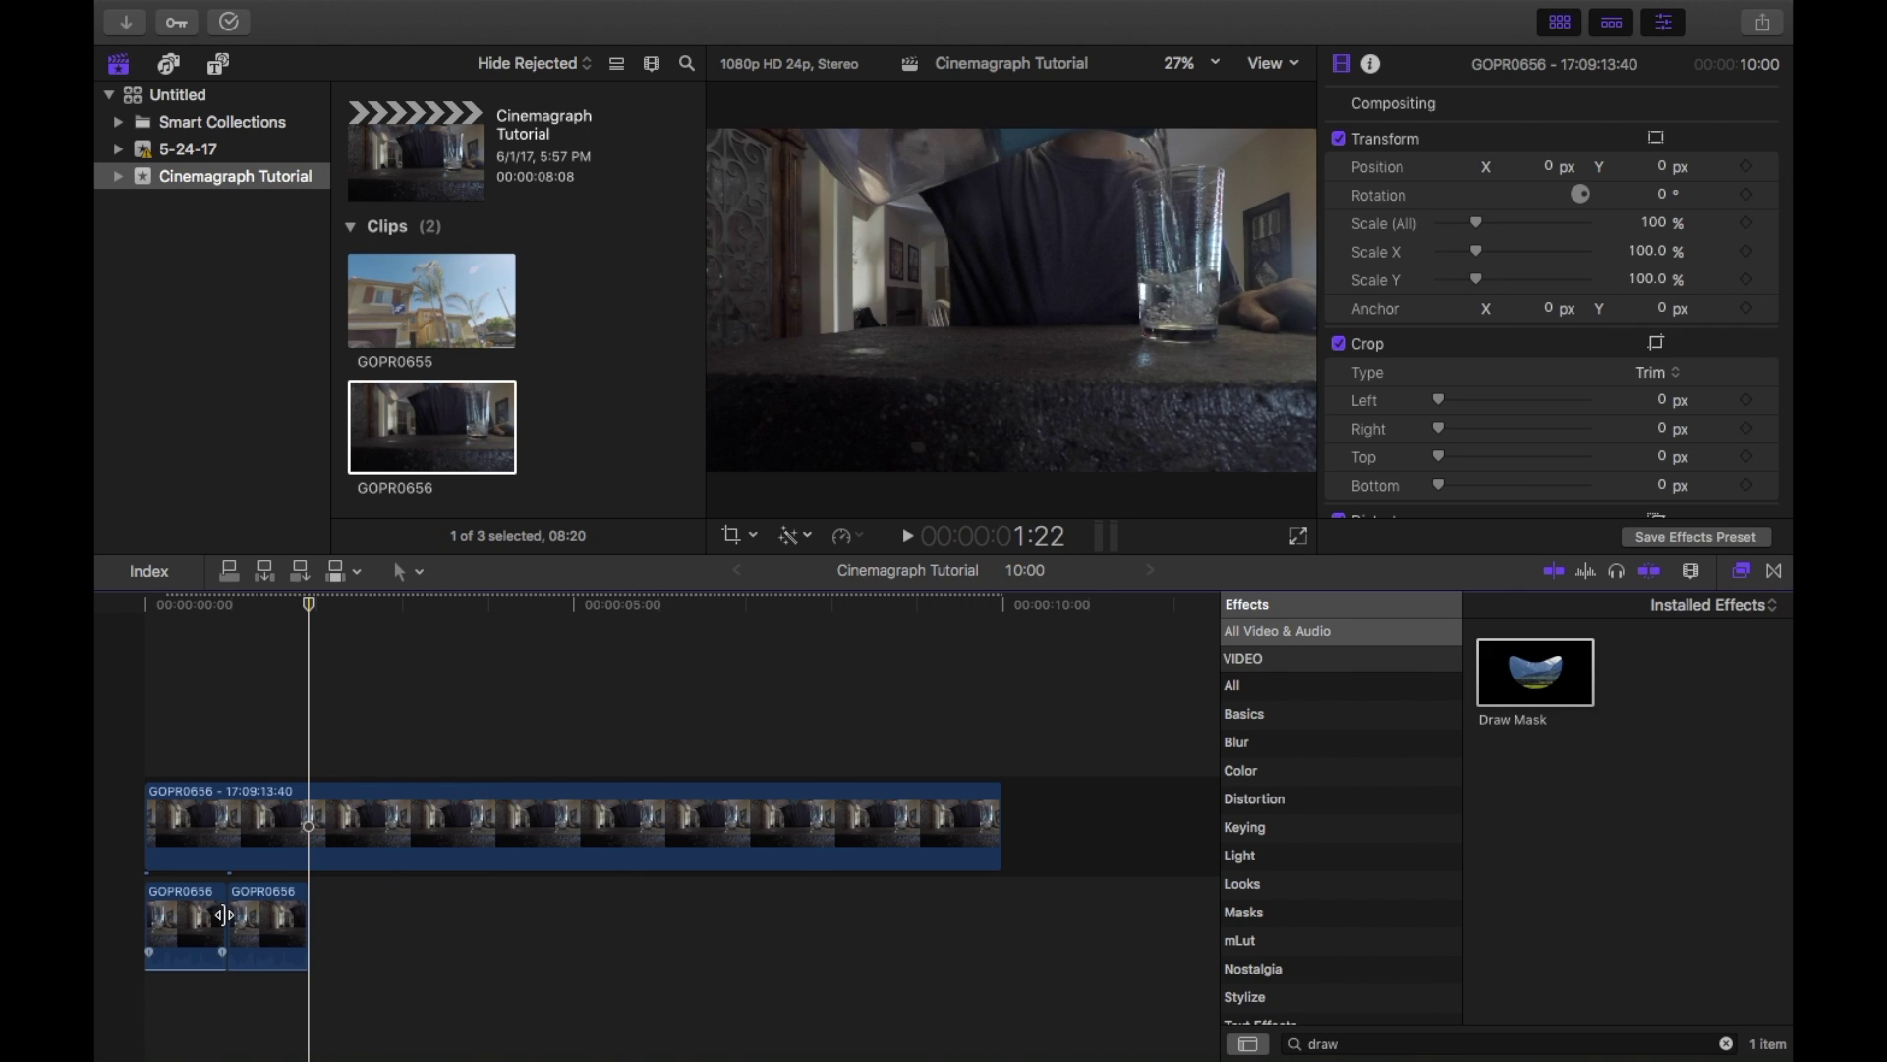
key(alt+v)
key(alt+v)
key(alt+v)
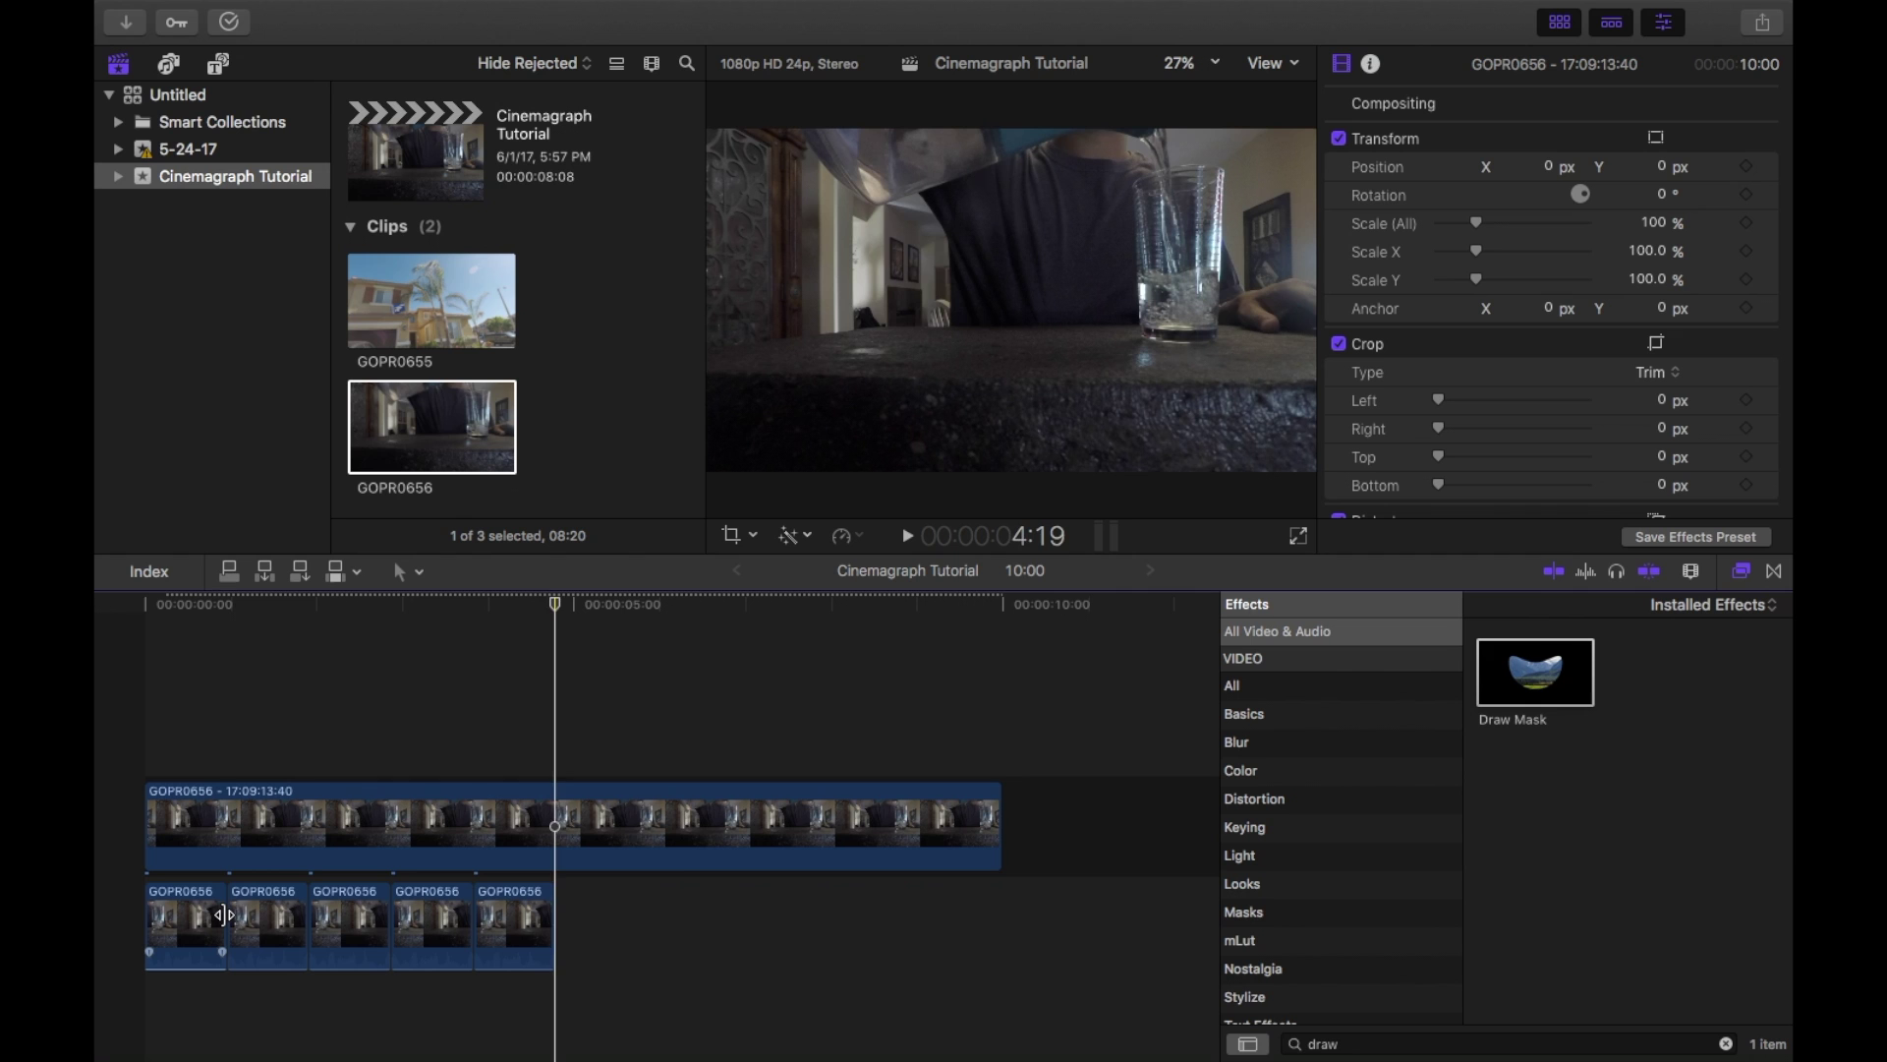
key(alt+v)
key(alt+v)
key(alt+v)
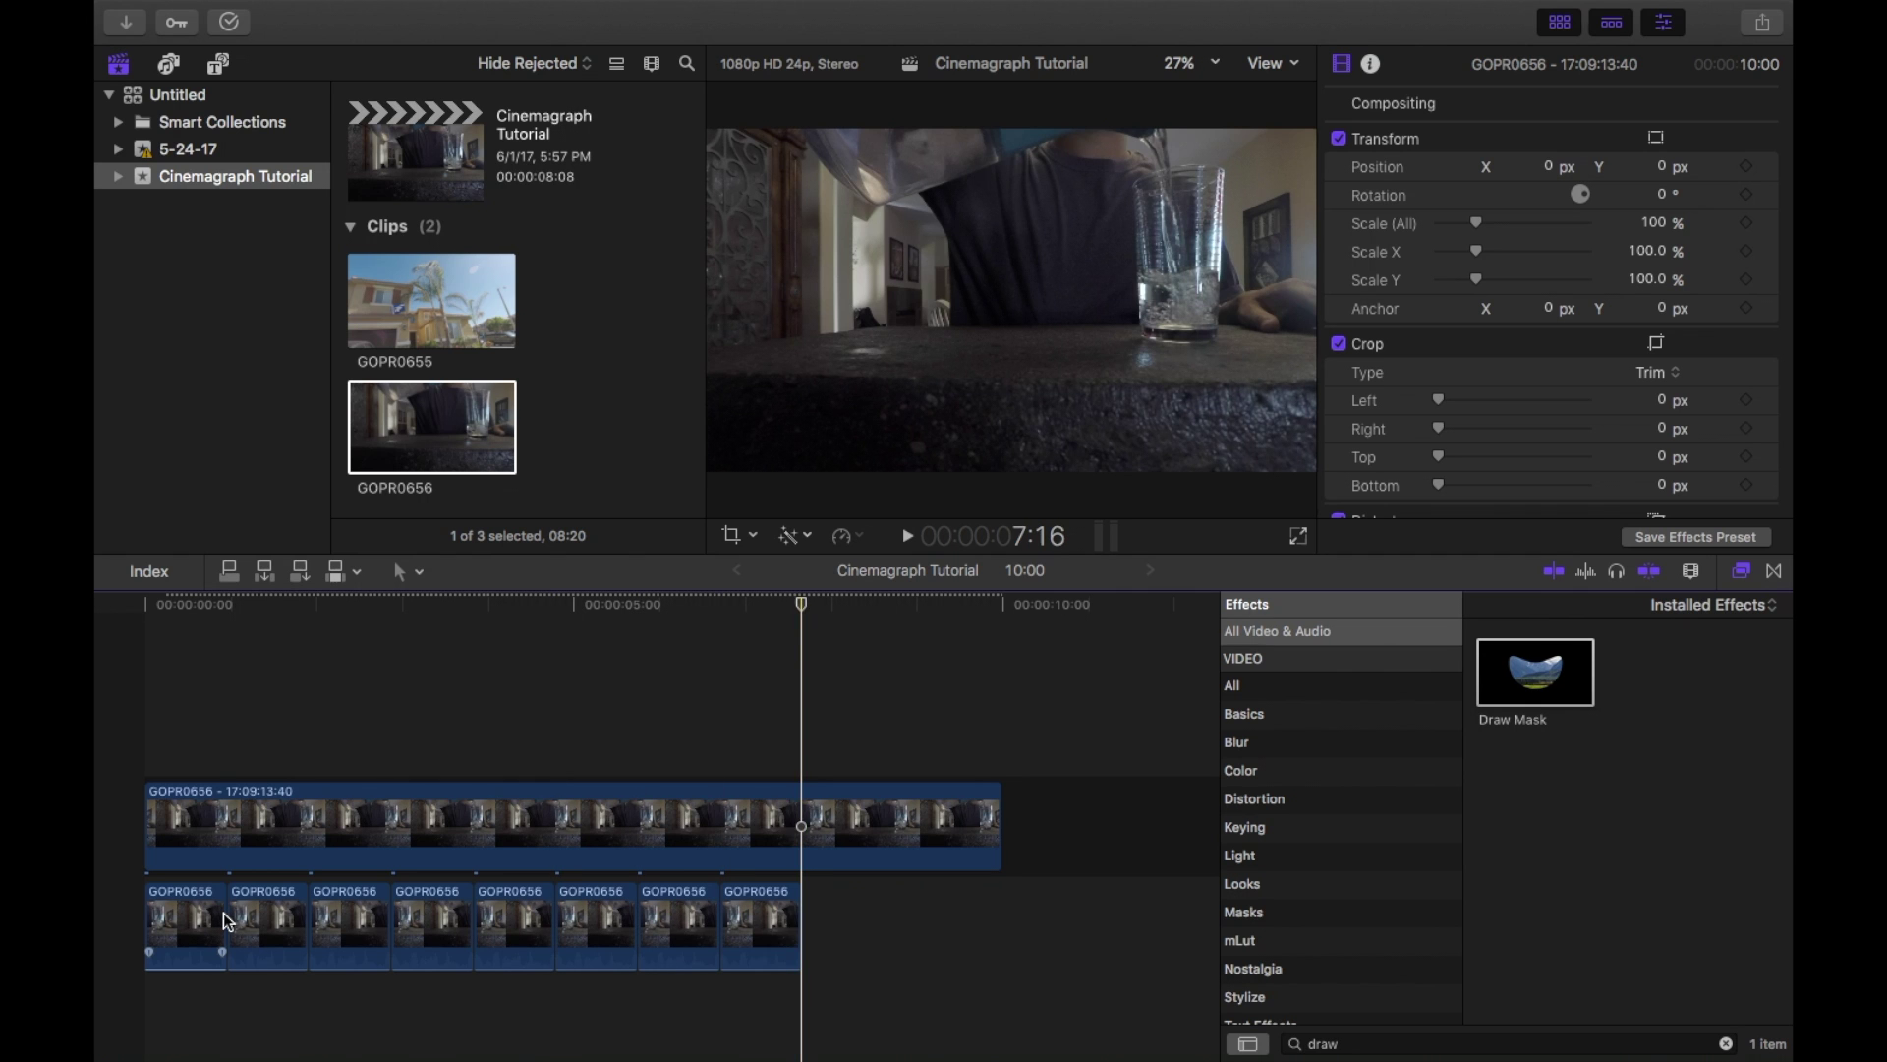
key(alt+v)
key(alt+v)
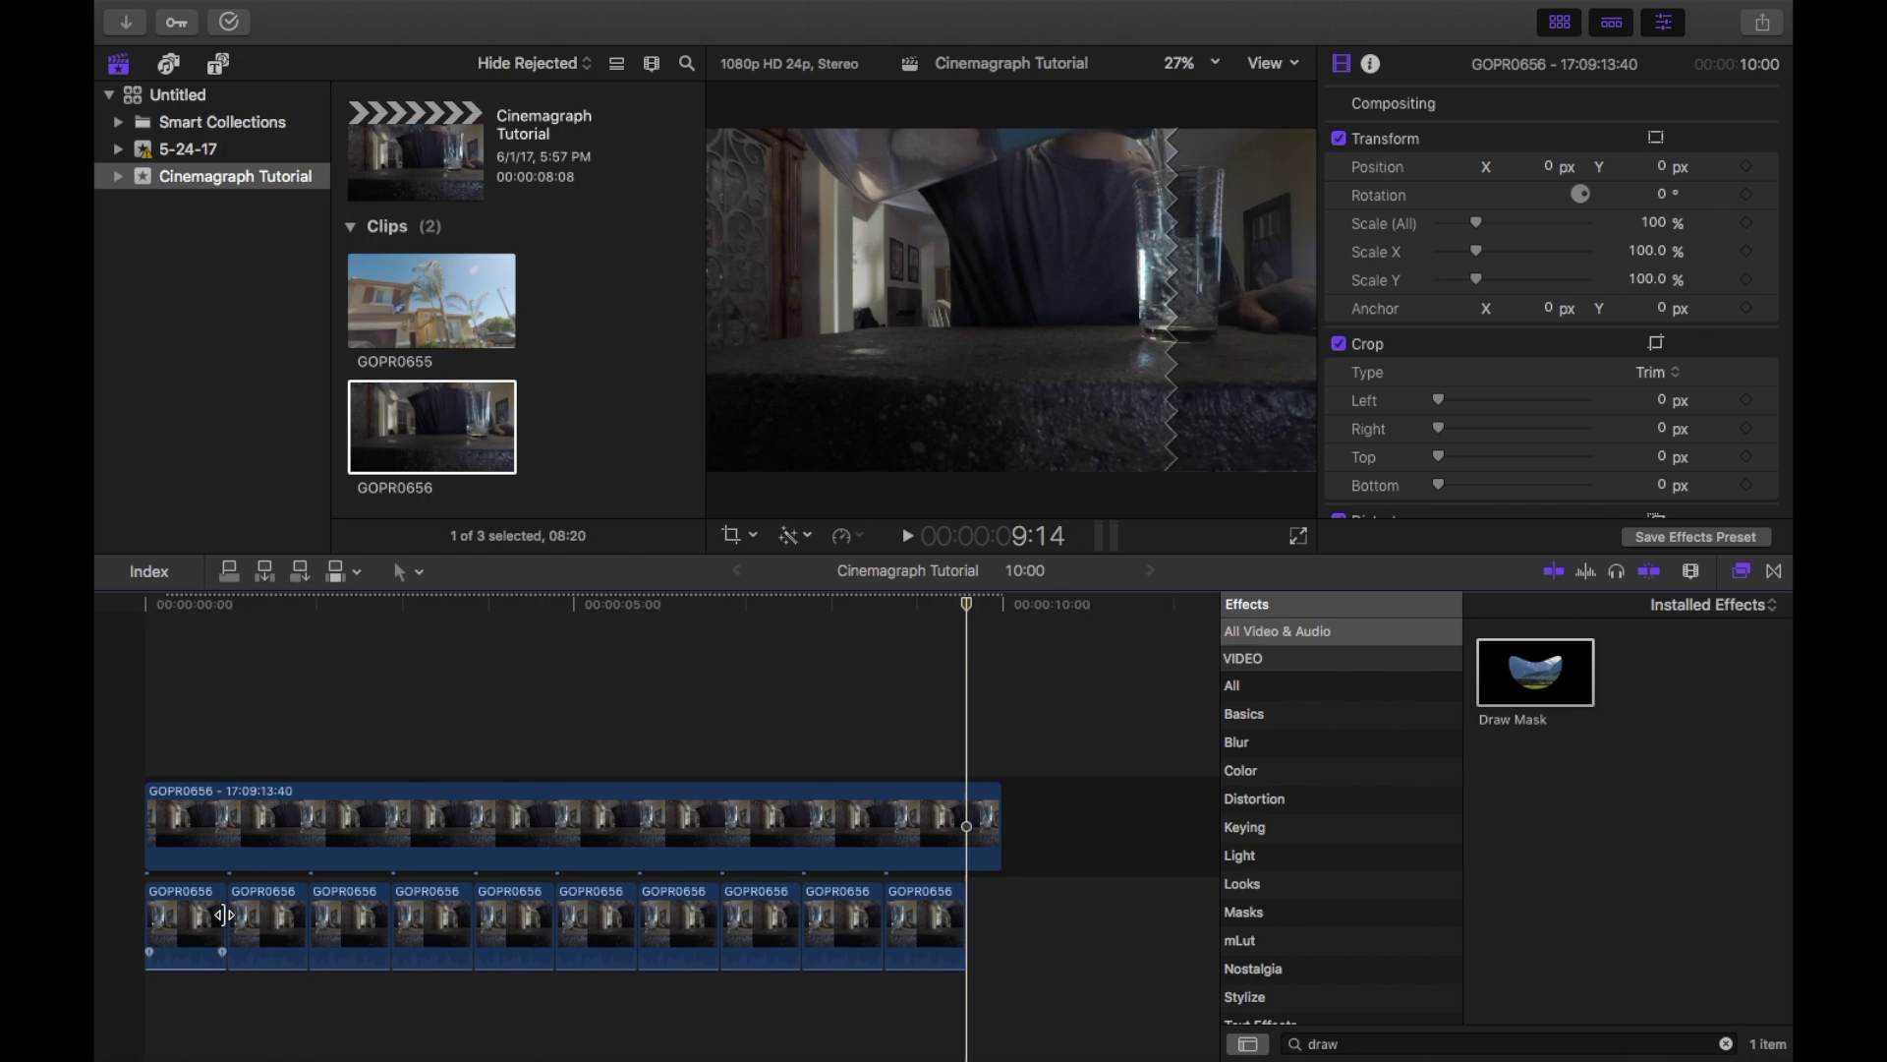
key(alt+v)
click(421, 1019)
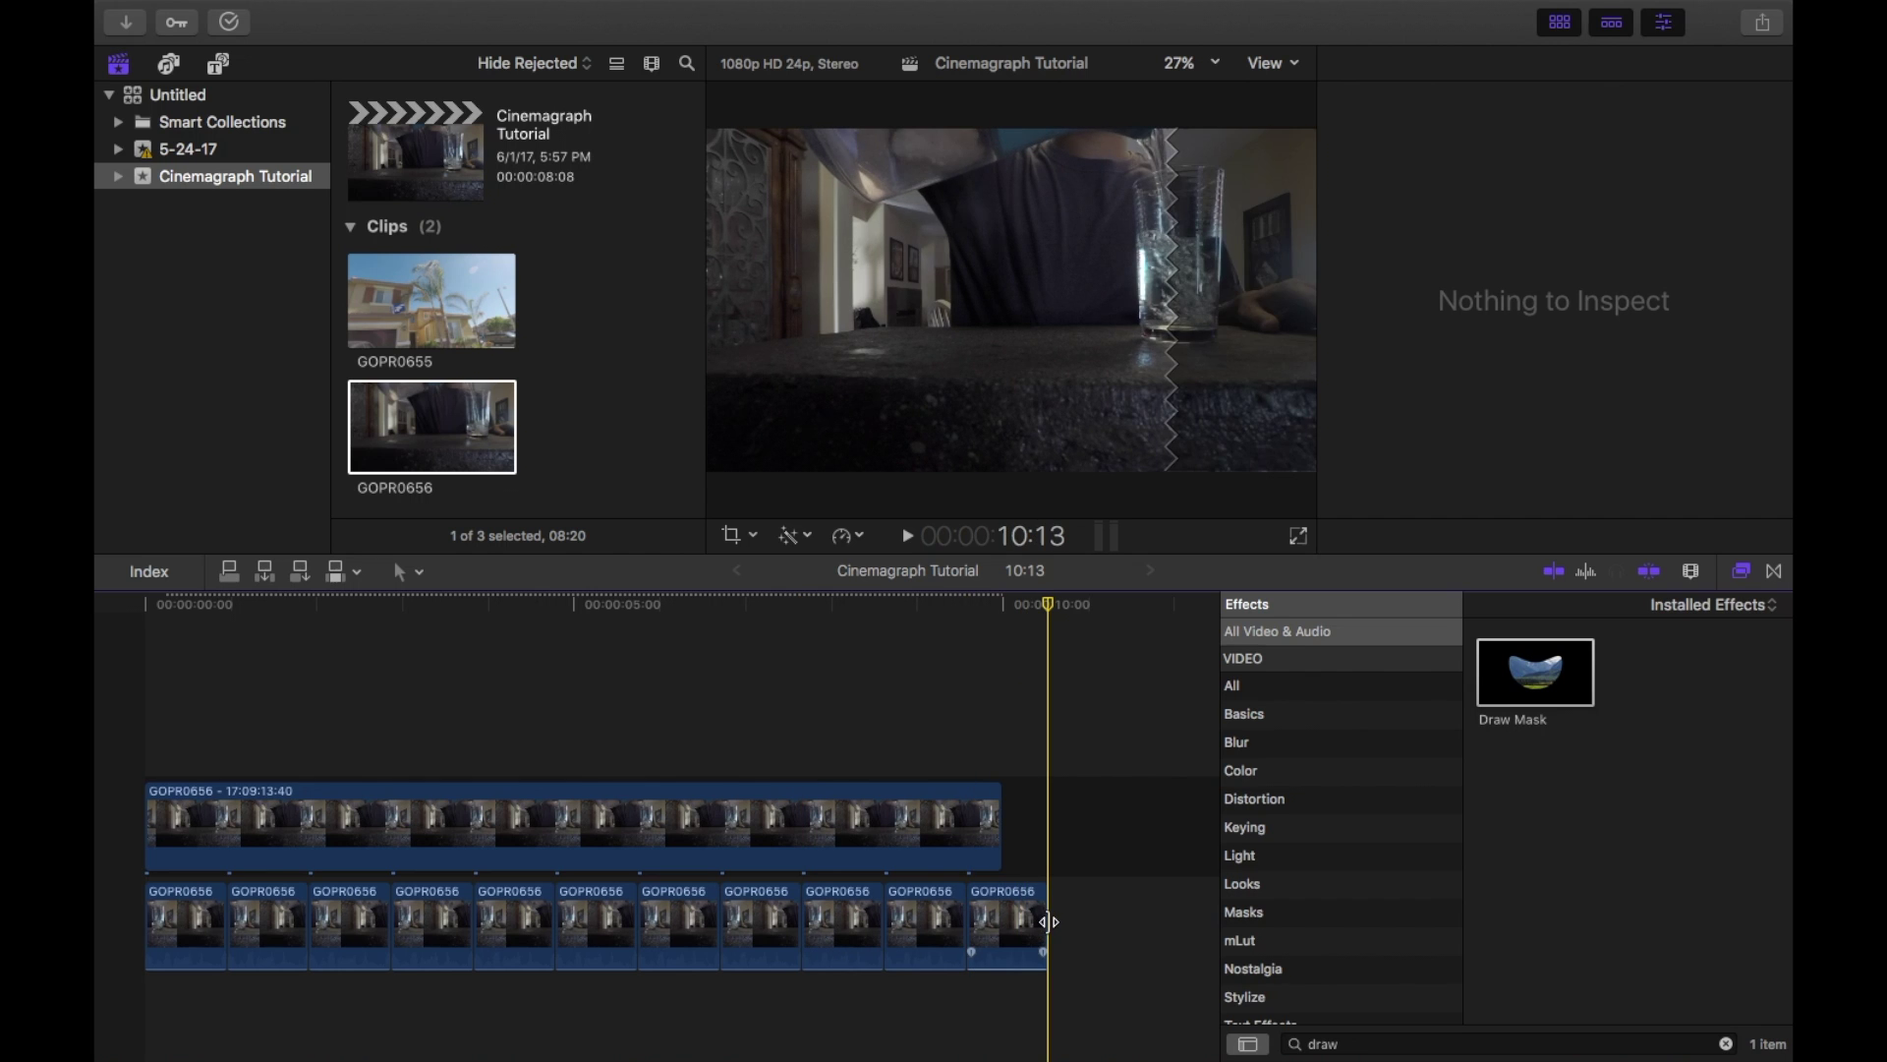
drag(1046, 918, 1001, 919)
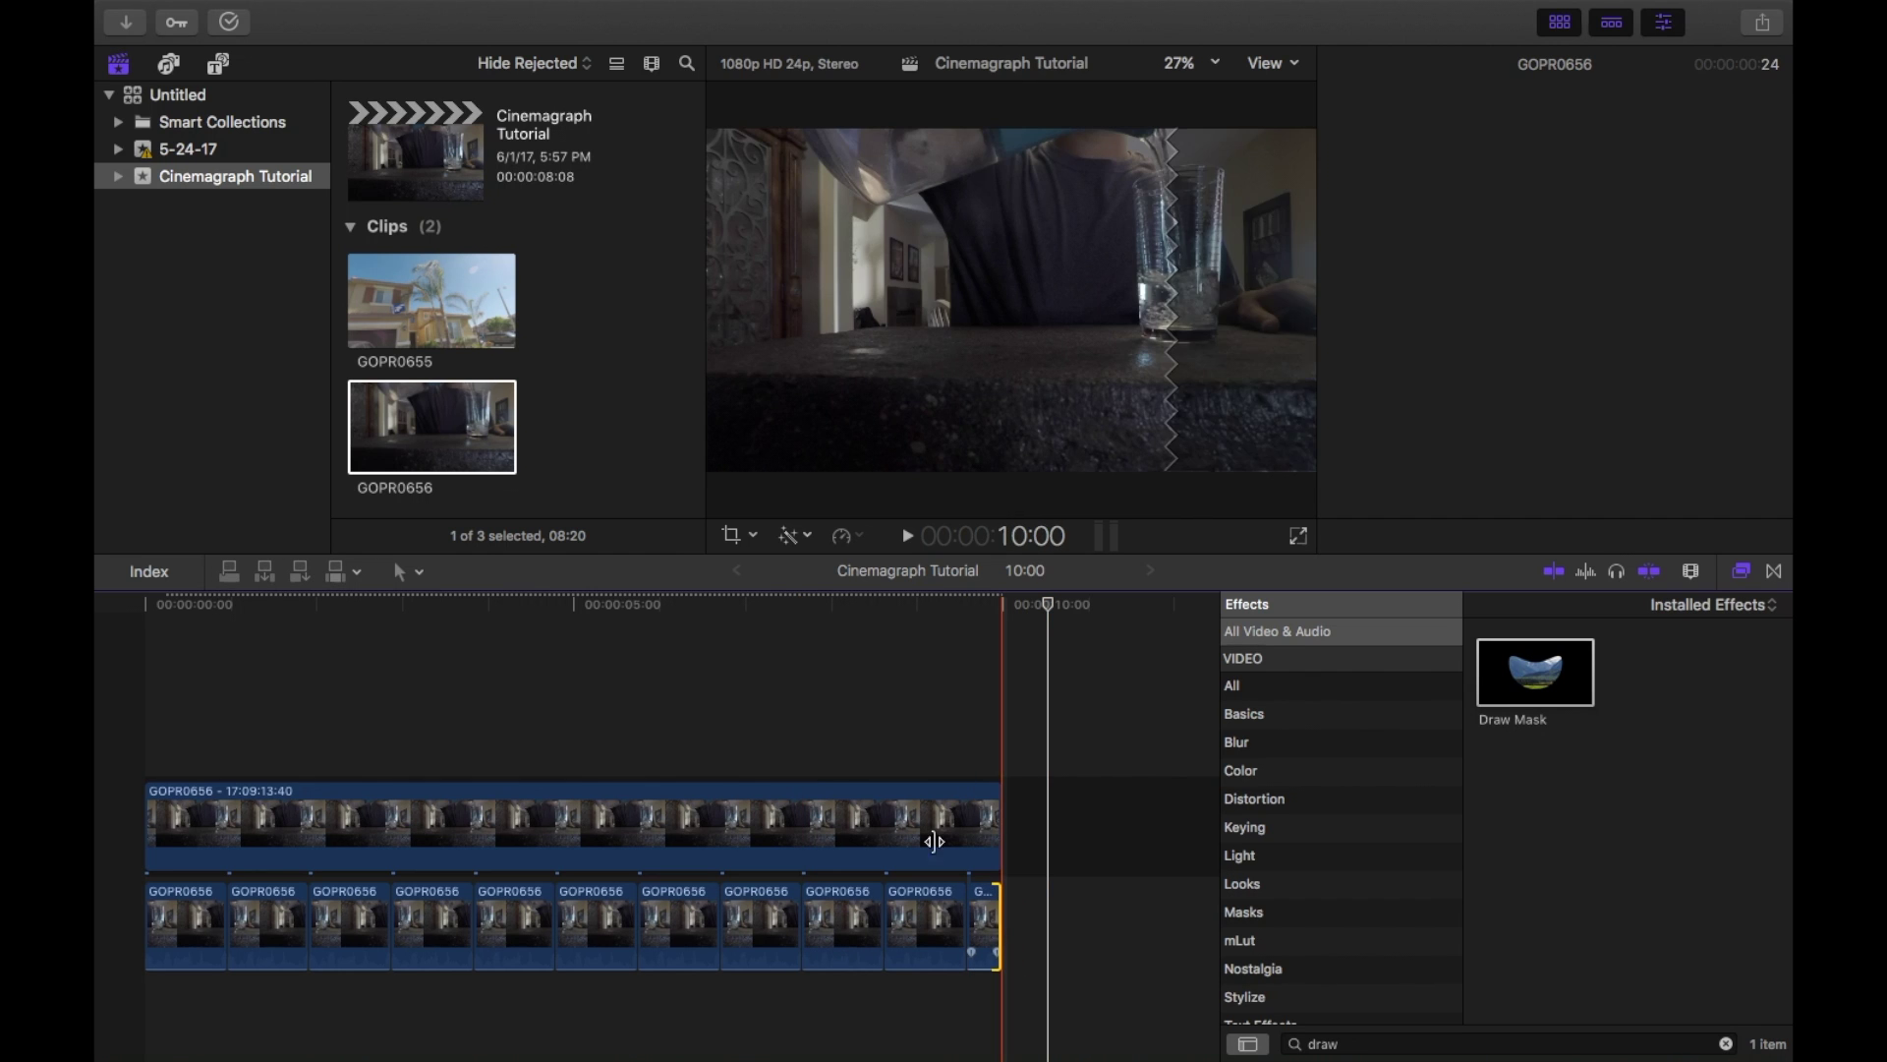
- Apply the Draw Mask effect from the Effects browser to the freeze-frame clip
click(146, 692)
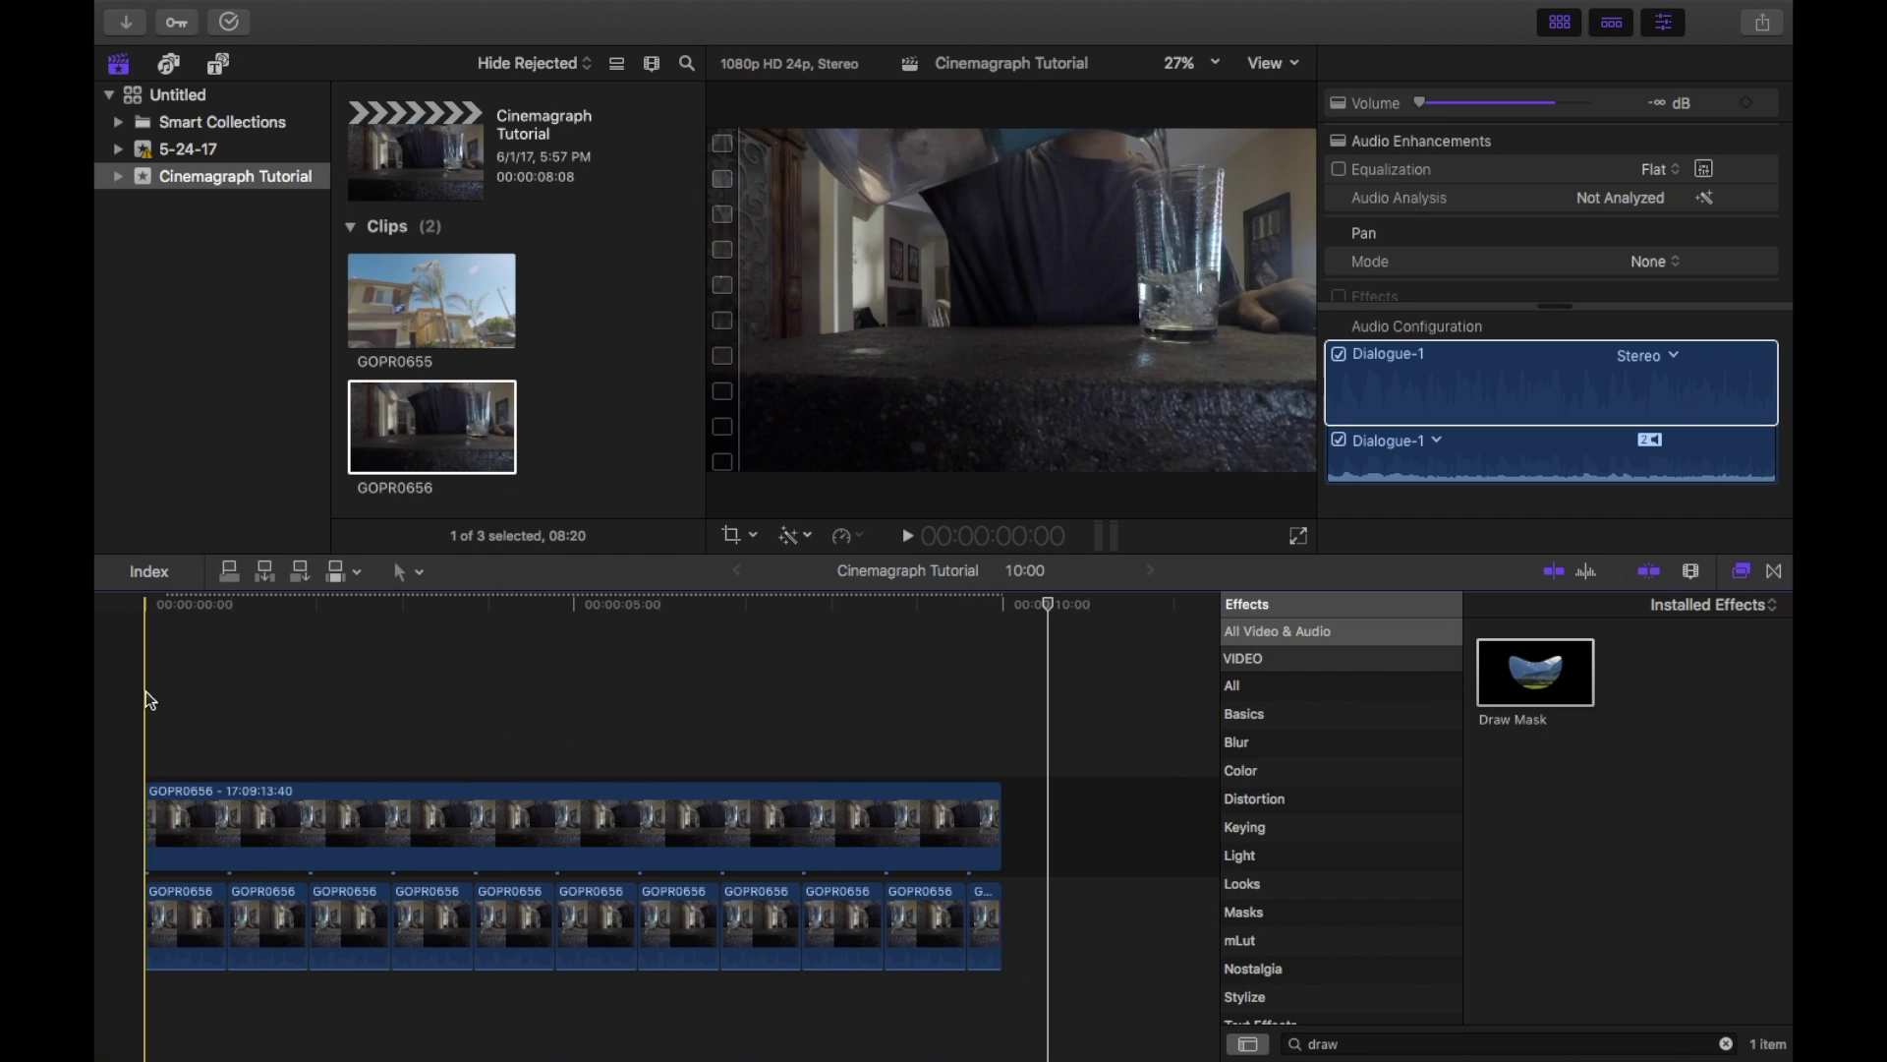
click(261, 817)
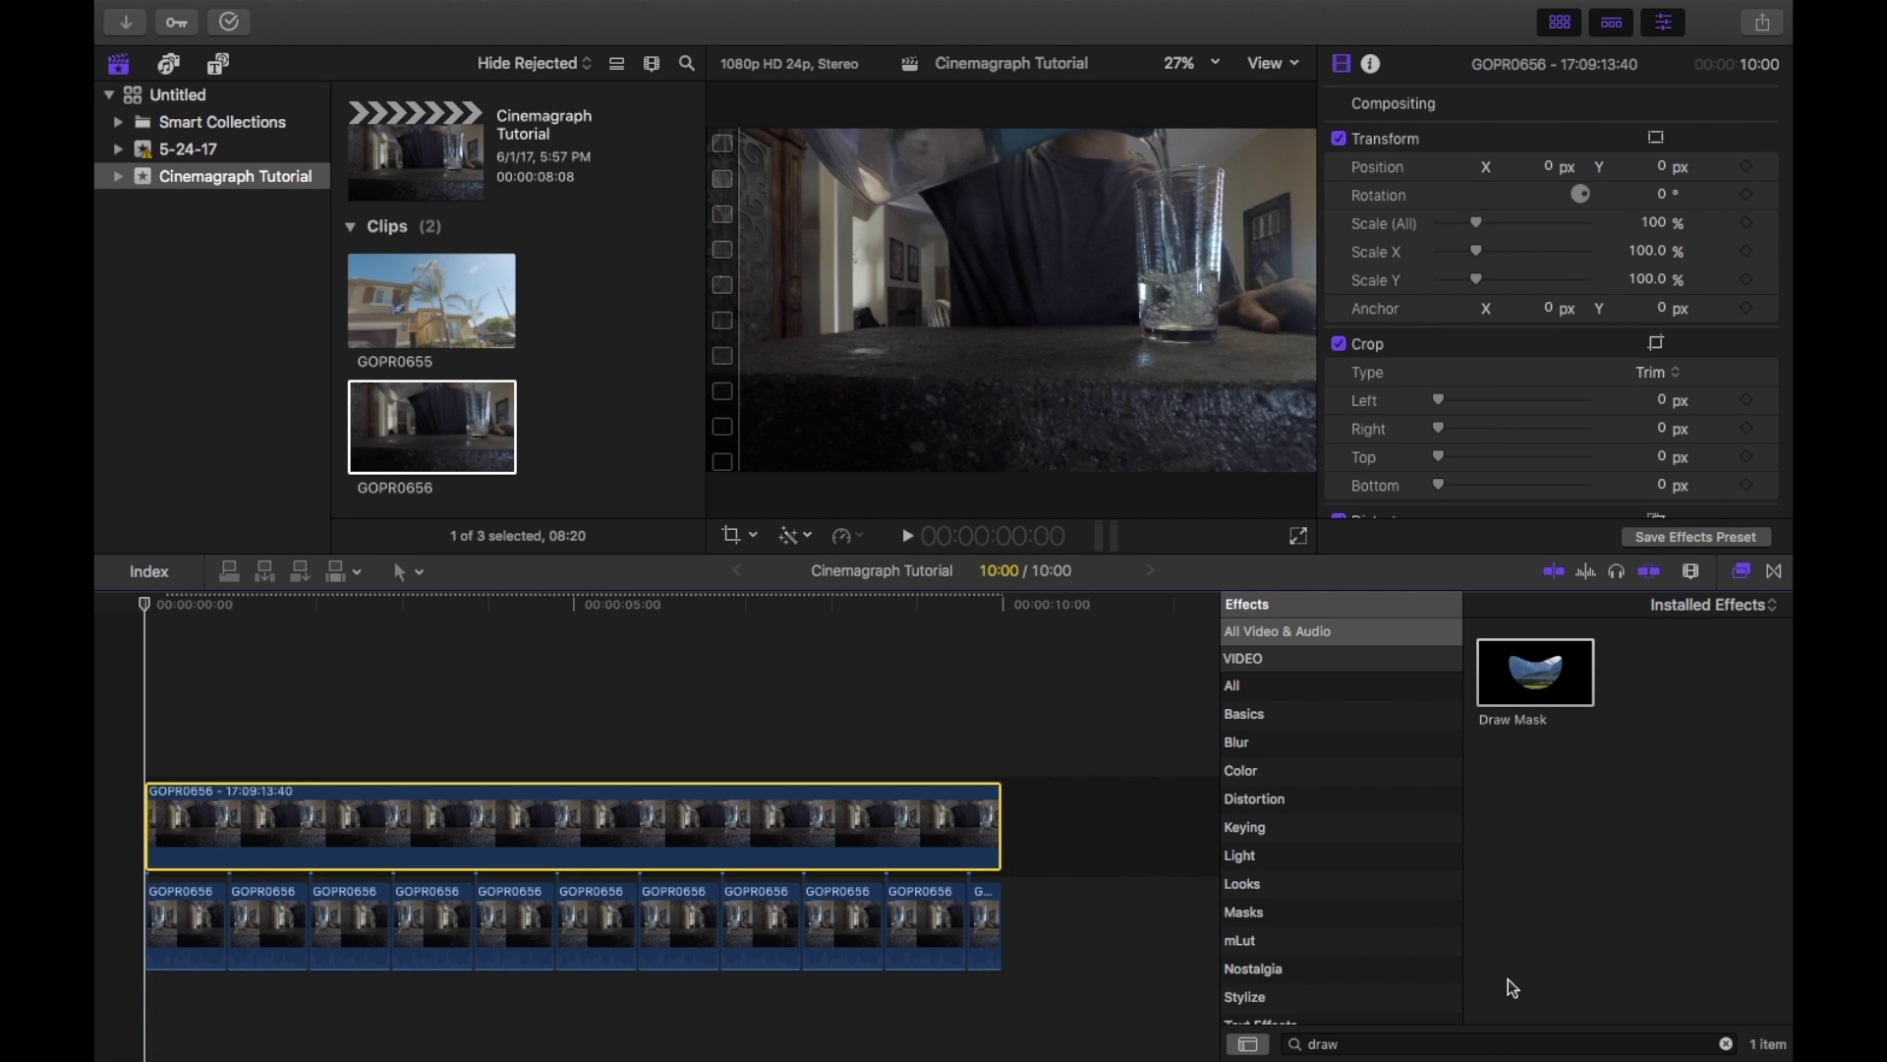
mouse_move(1545, 691)
mouse_down()
mouse_move(1415, 688)
mouse_move(843, 784)
mouse_move(764, 818)
mouse_up()
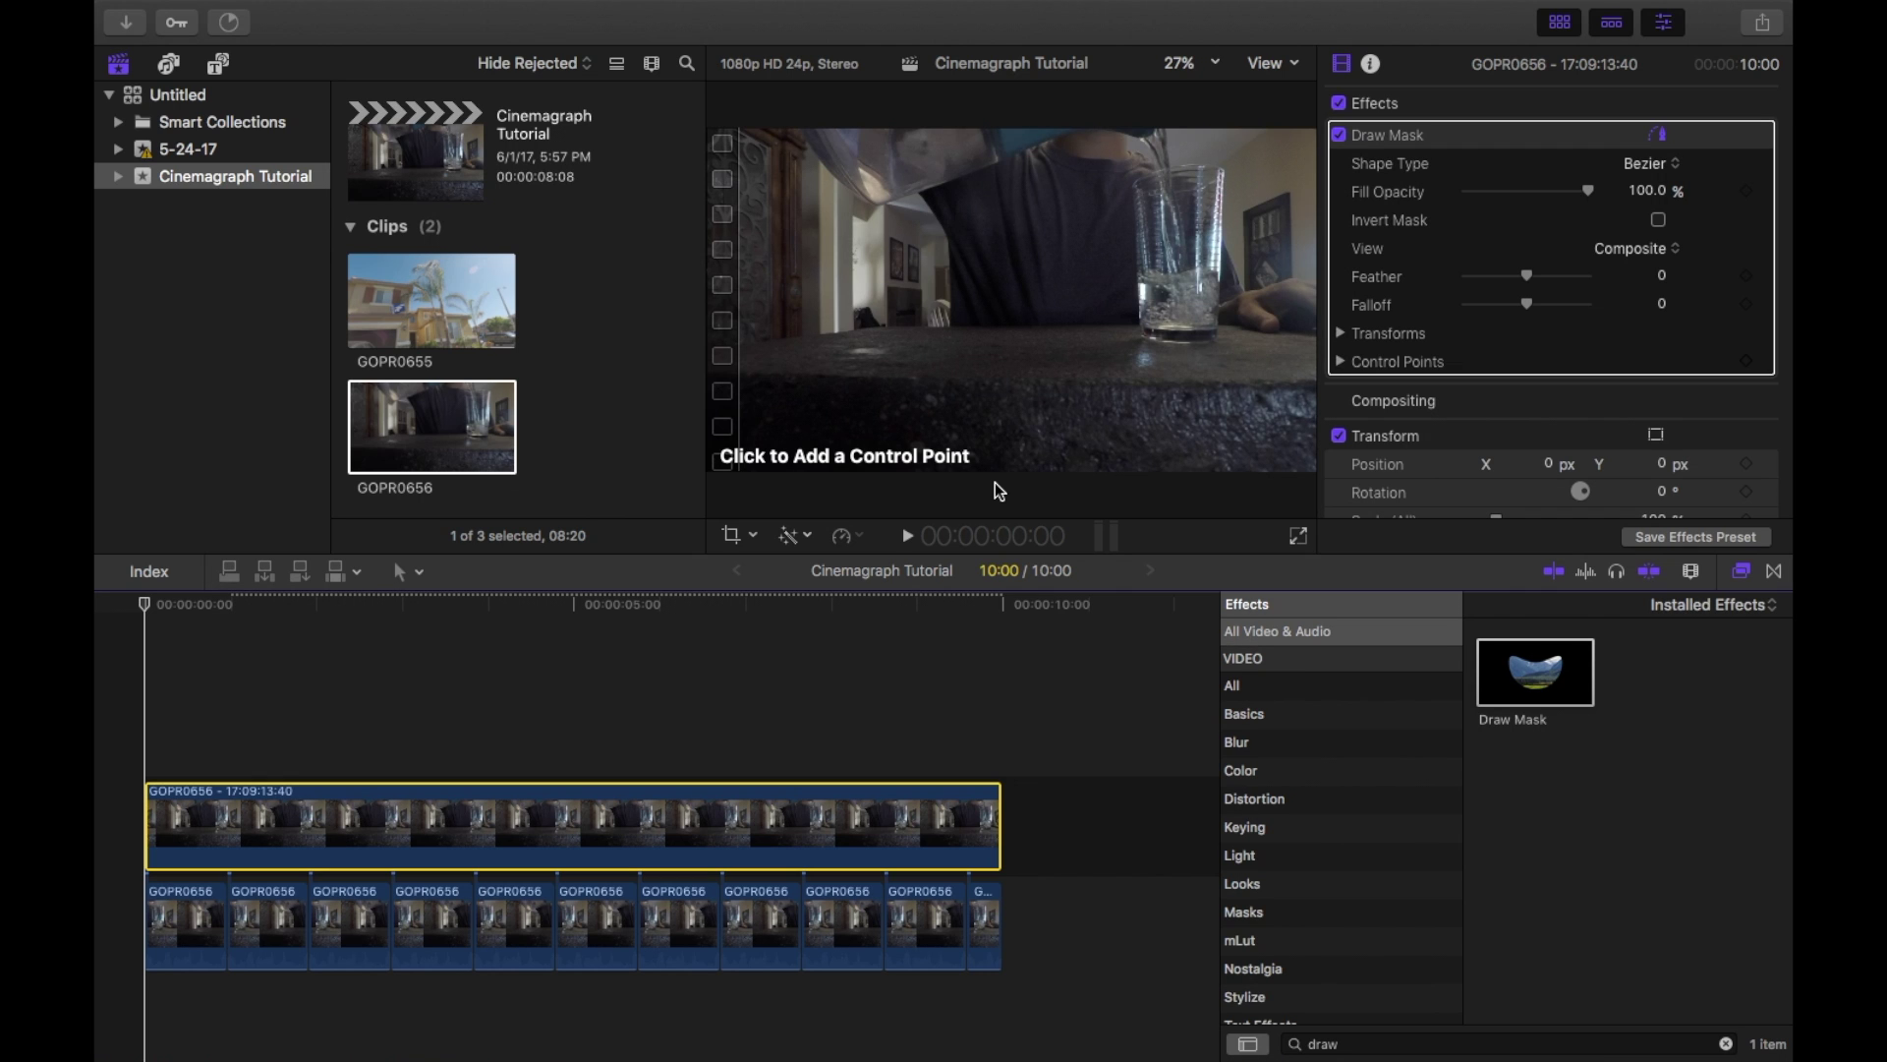
click(995, 481)
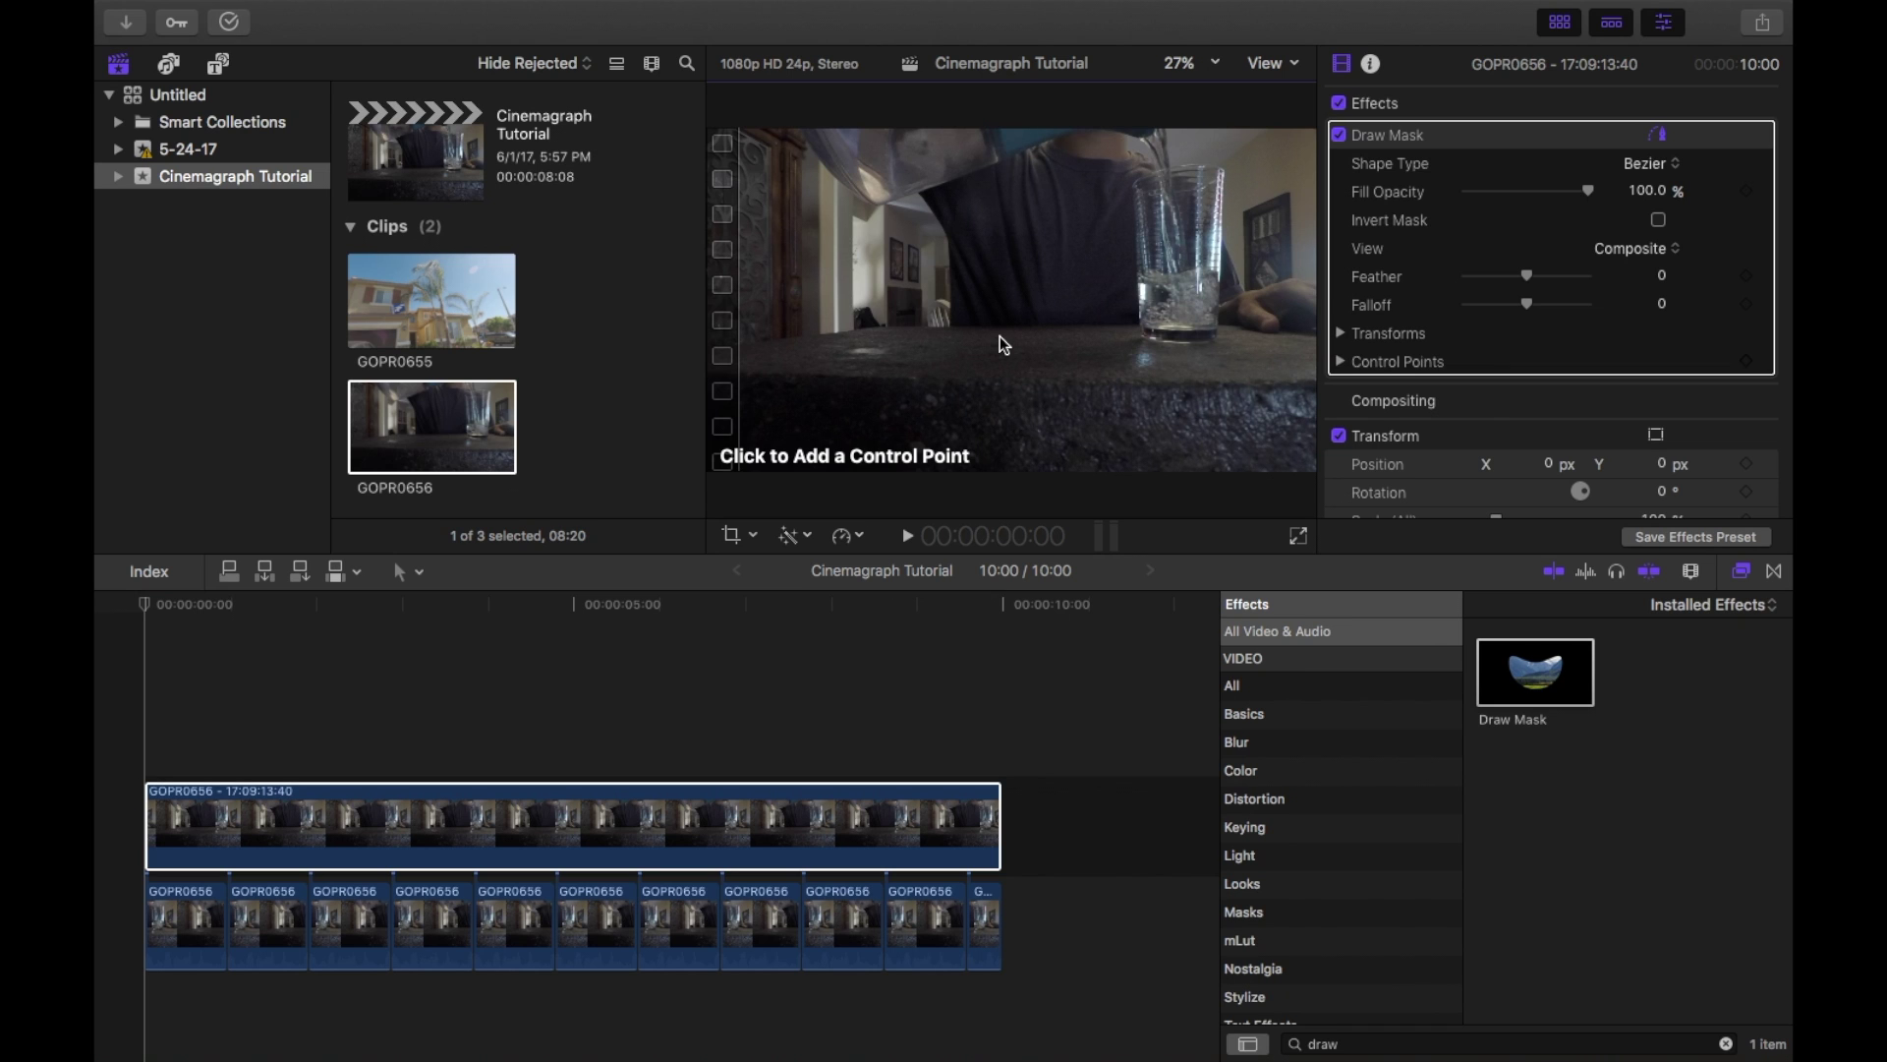
- At 50% viewer zoom, place mask points around the glass's left, bottom and right edges
click(1187, 63)
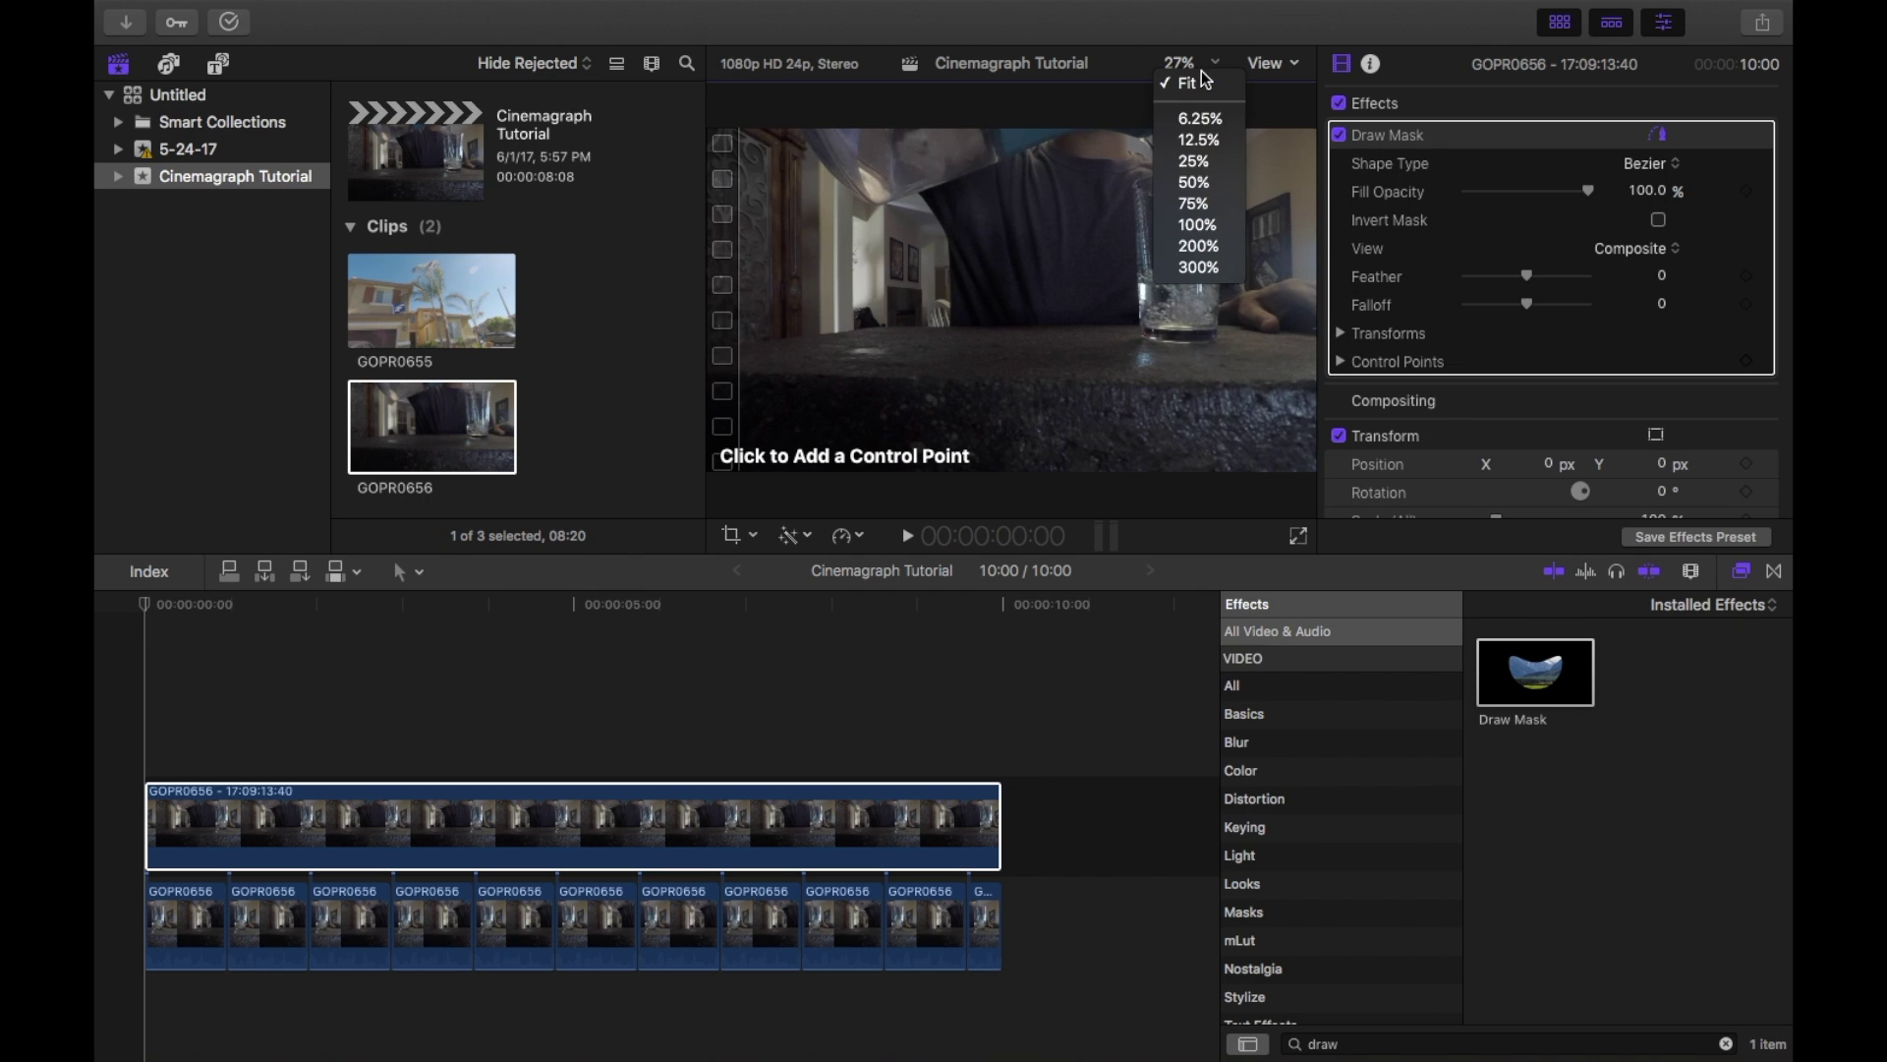
click(1220, 187)
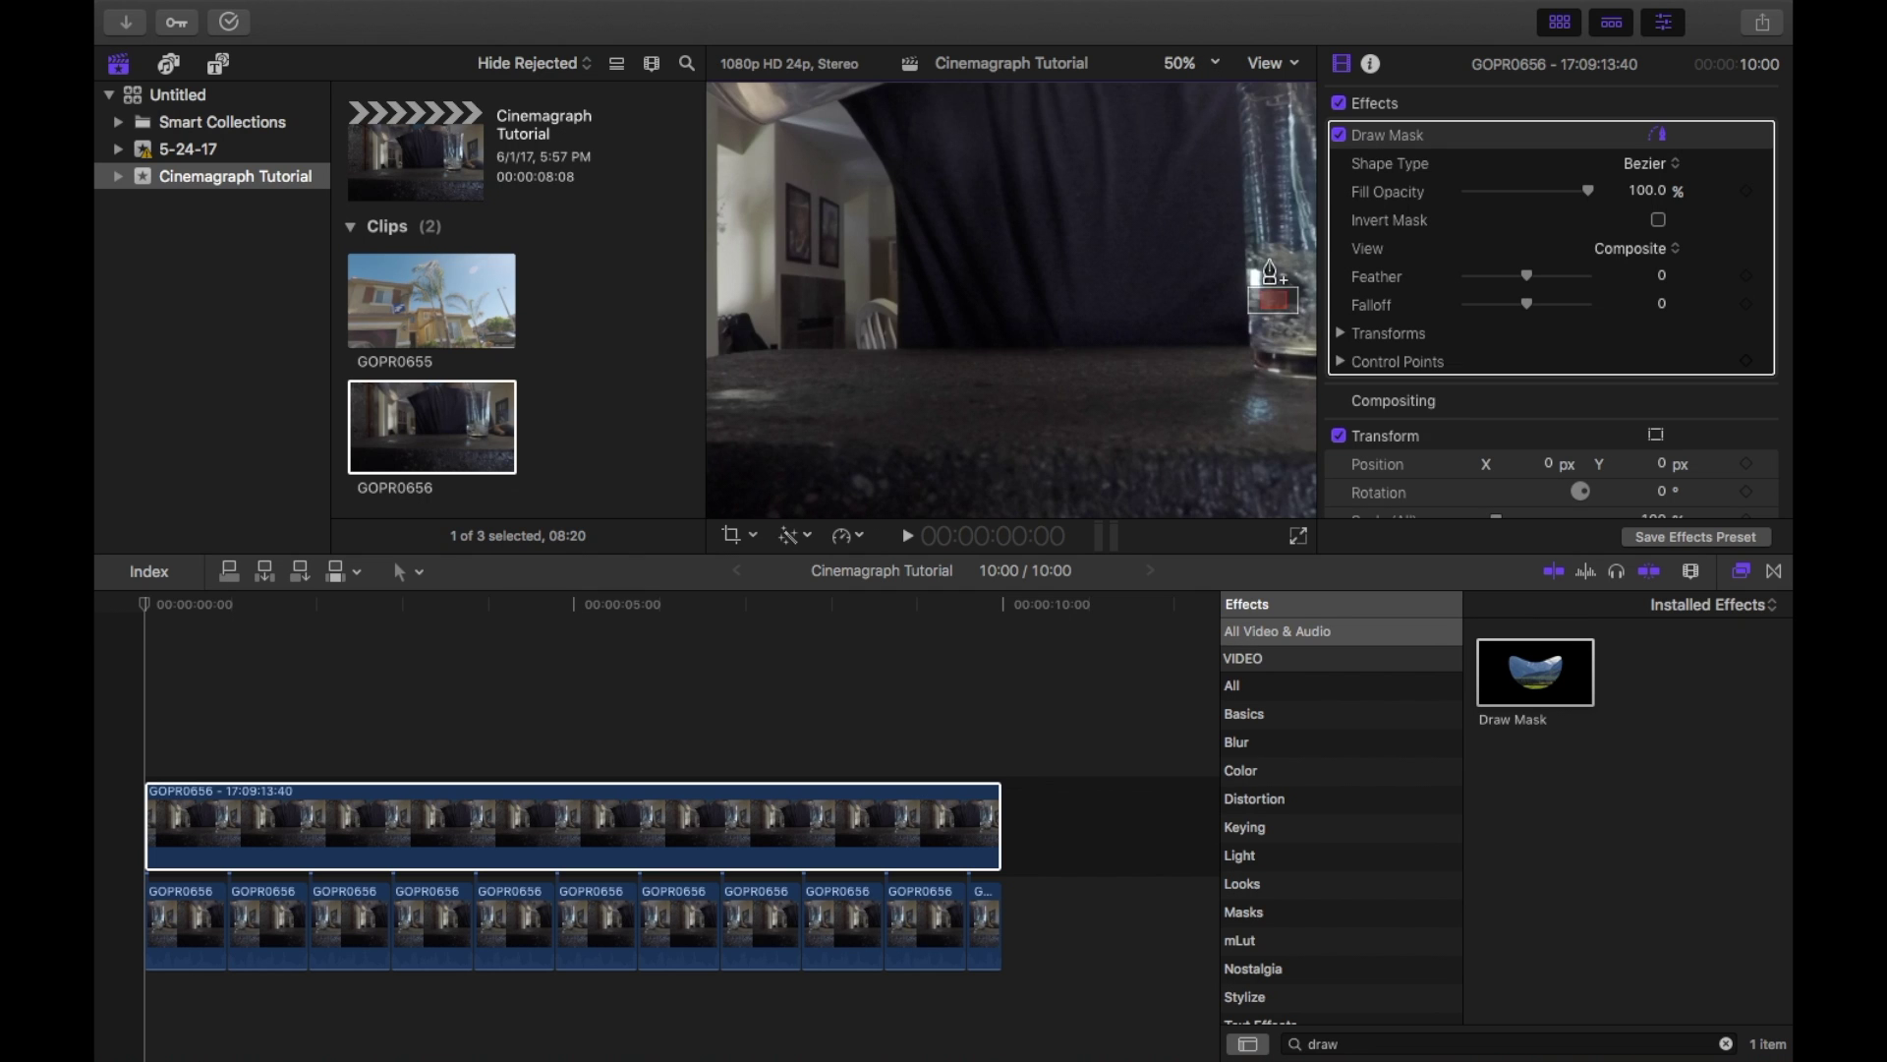
drag(1277, 292, 1295, 295)
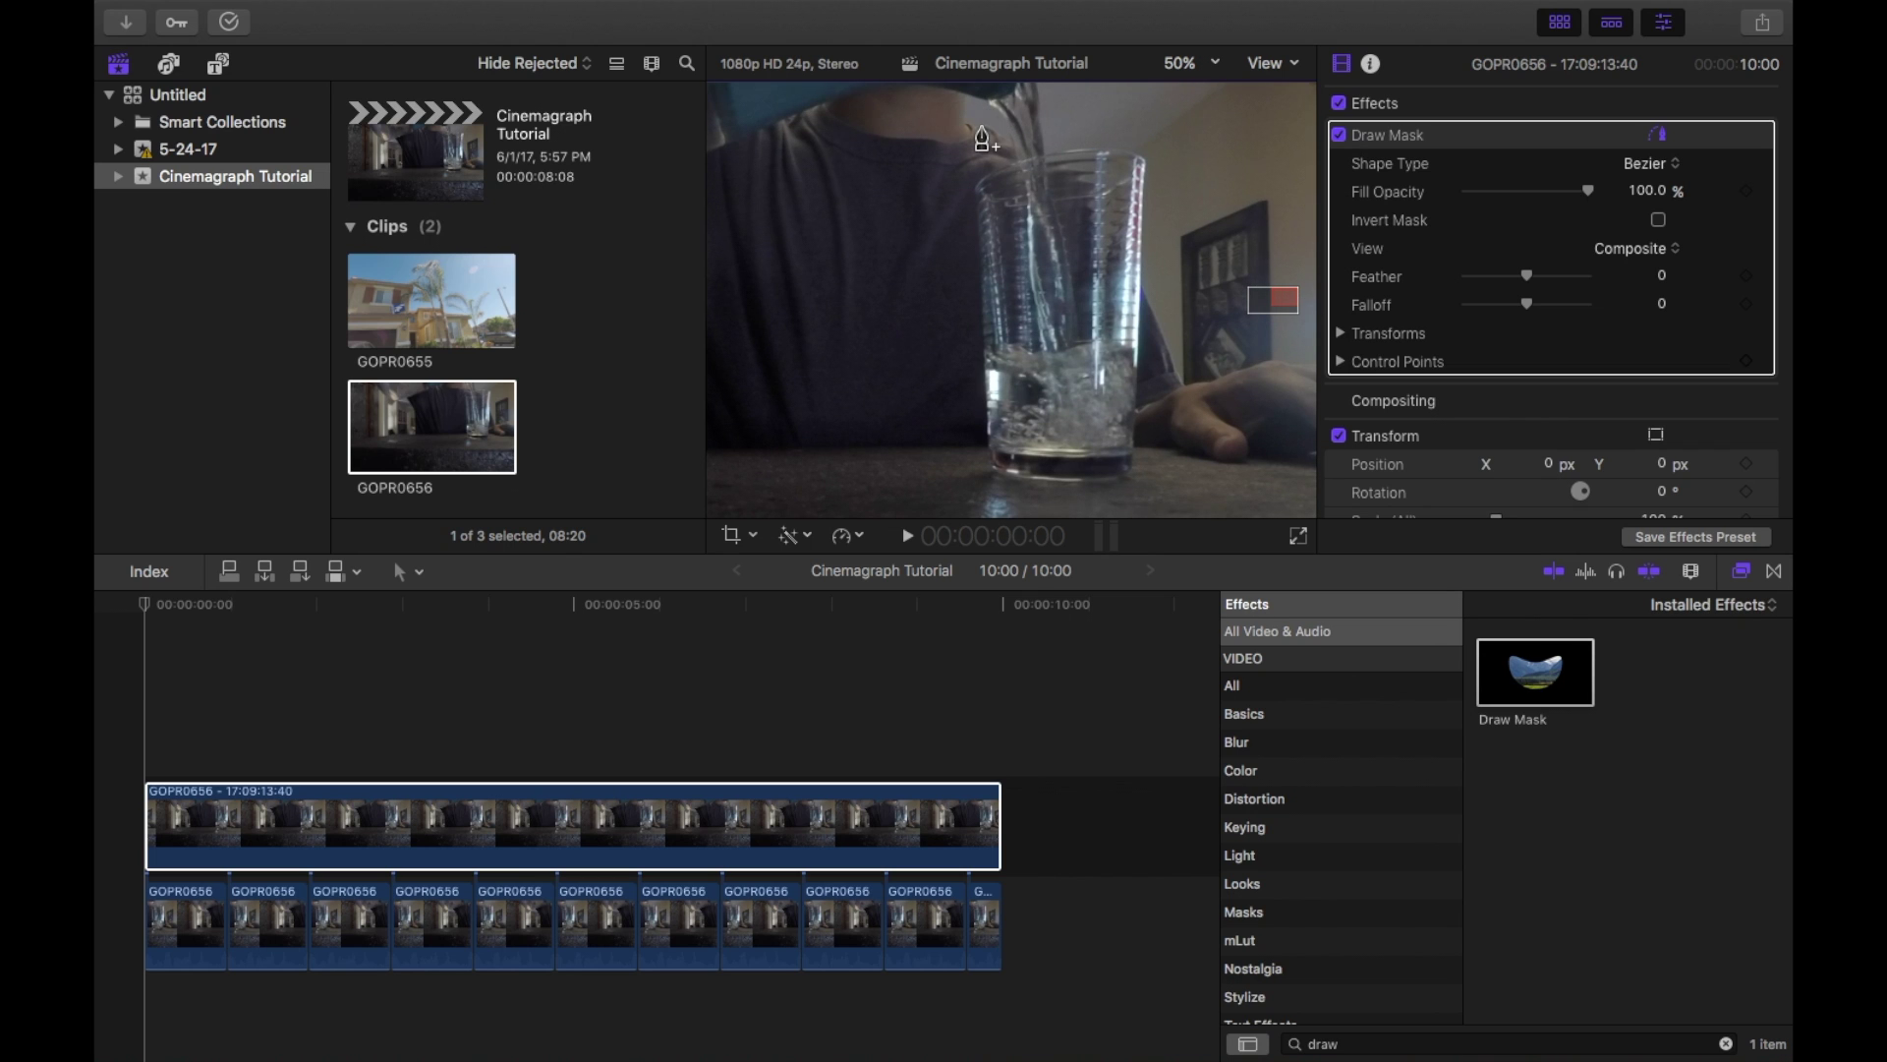
click(974, 198)
click(986, 443)
click(991, 475)
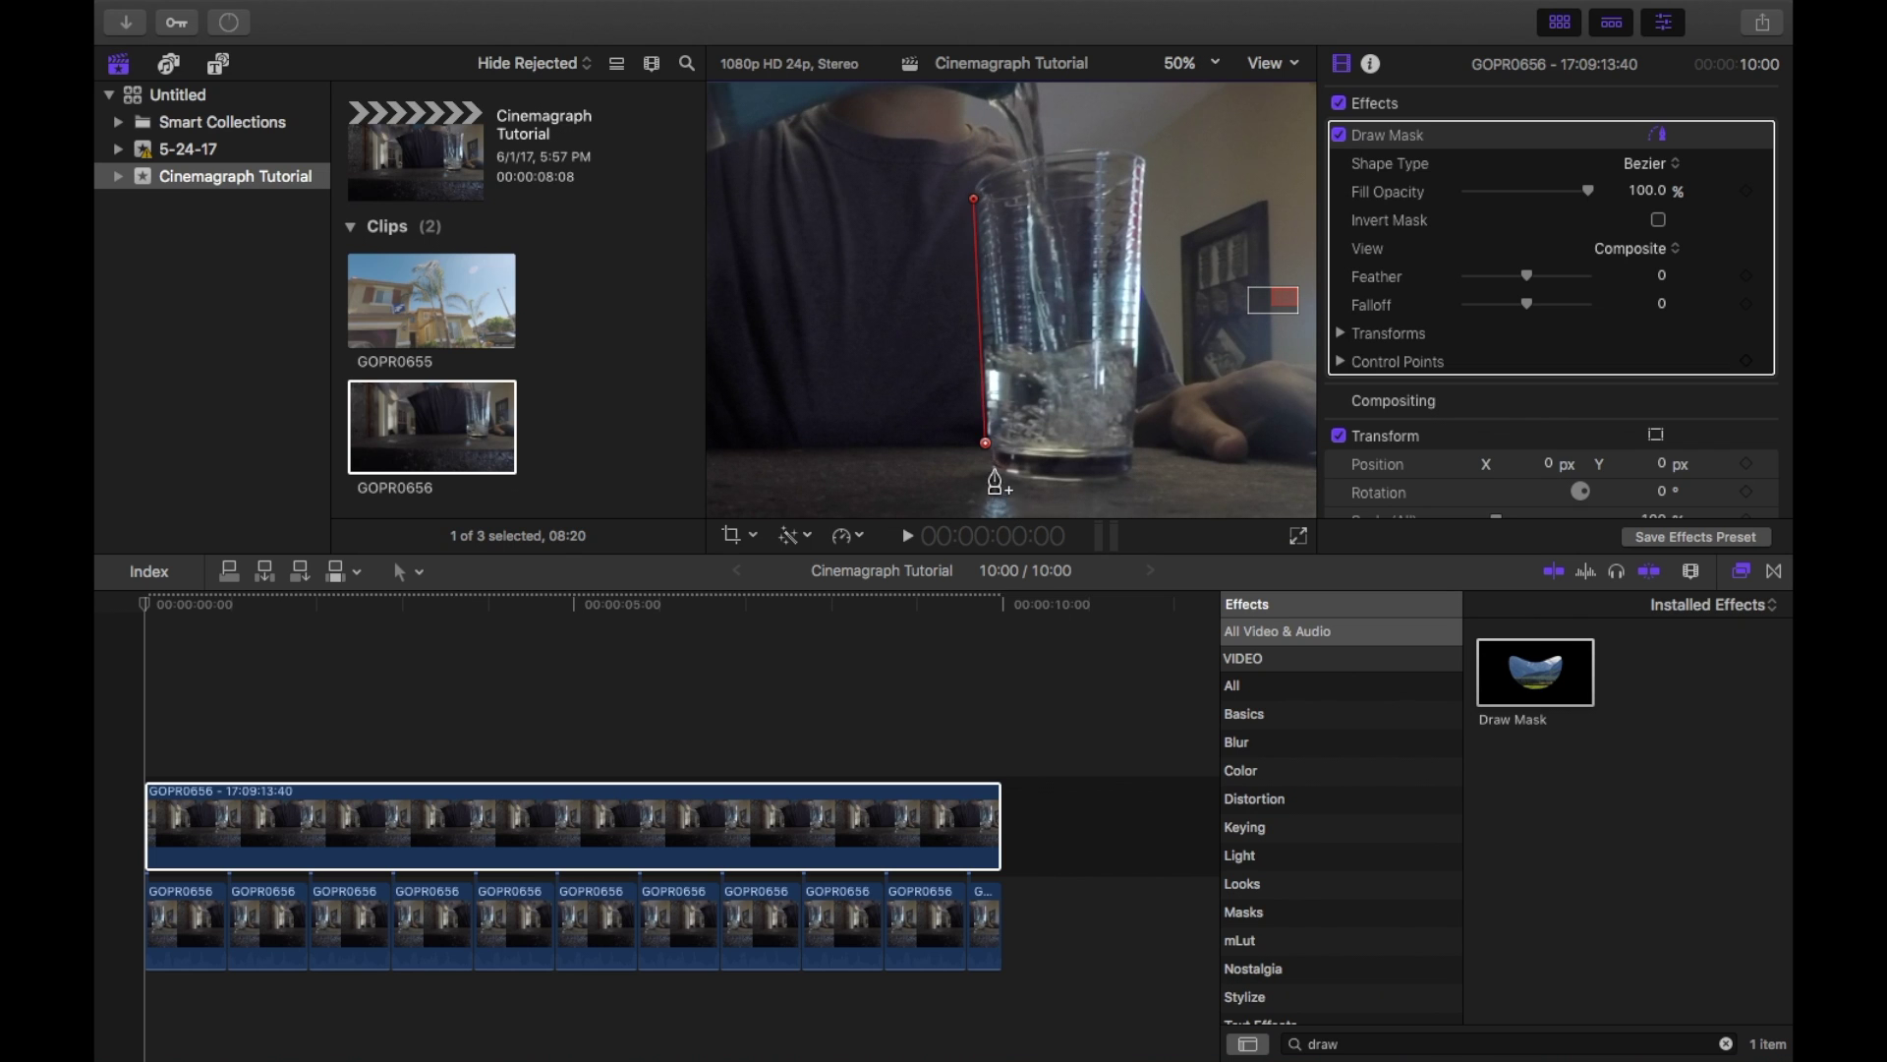
click(1137, 475)
mouse_move(1135, 149)
mouse_down()
mouse_move(1152, 157)
mouse_move(1114, 146)
mouse_up()
- At 75% zoom, trace the pouring water stream, close the mask, then zoom out to 25%
click(1188, 63)
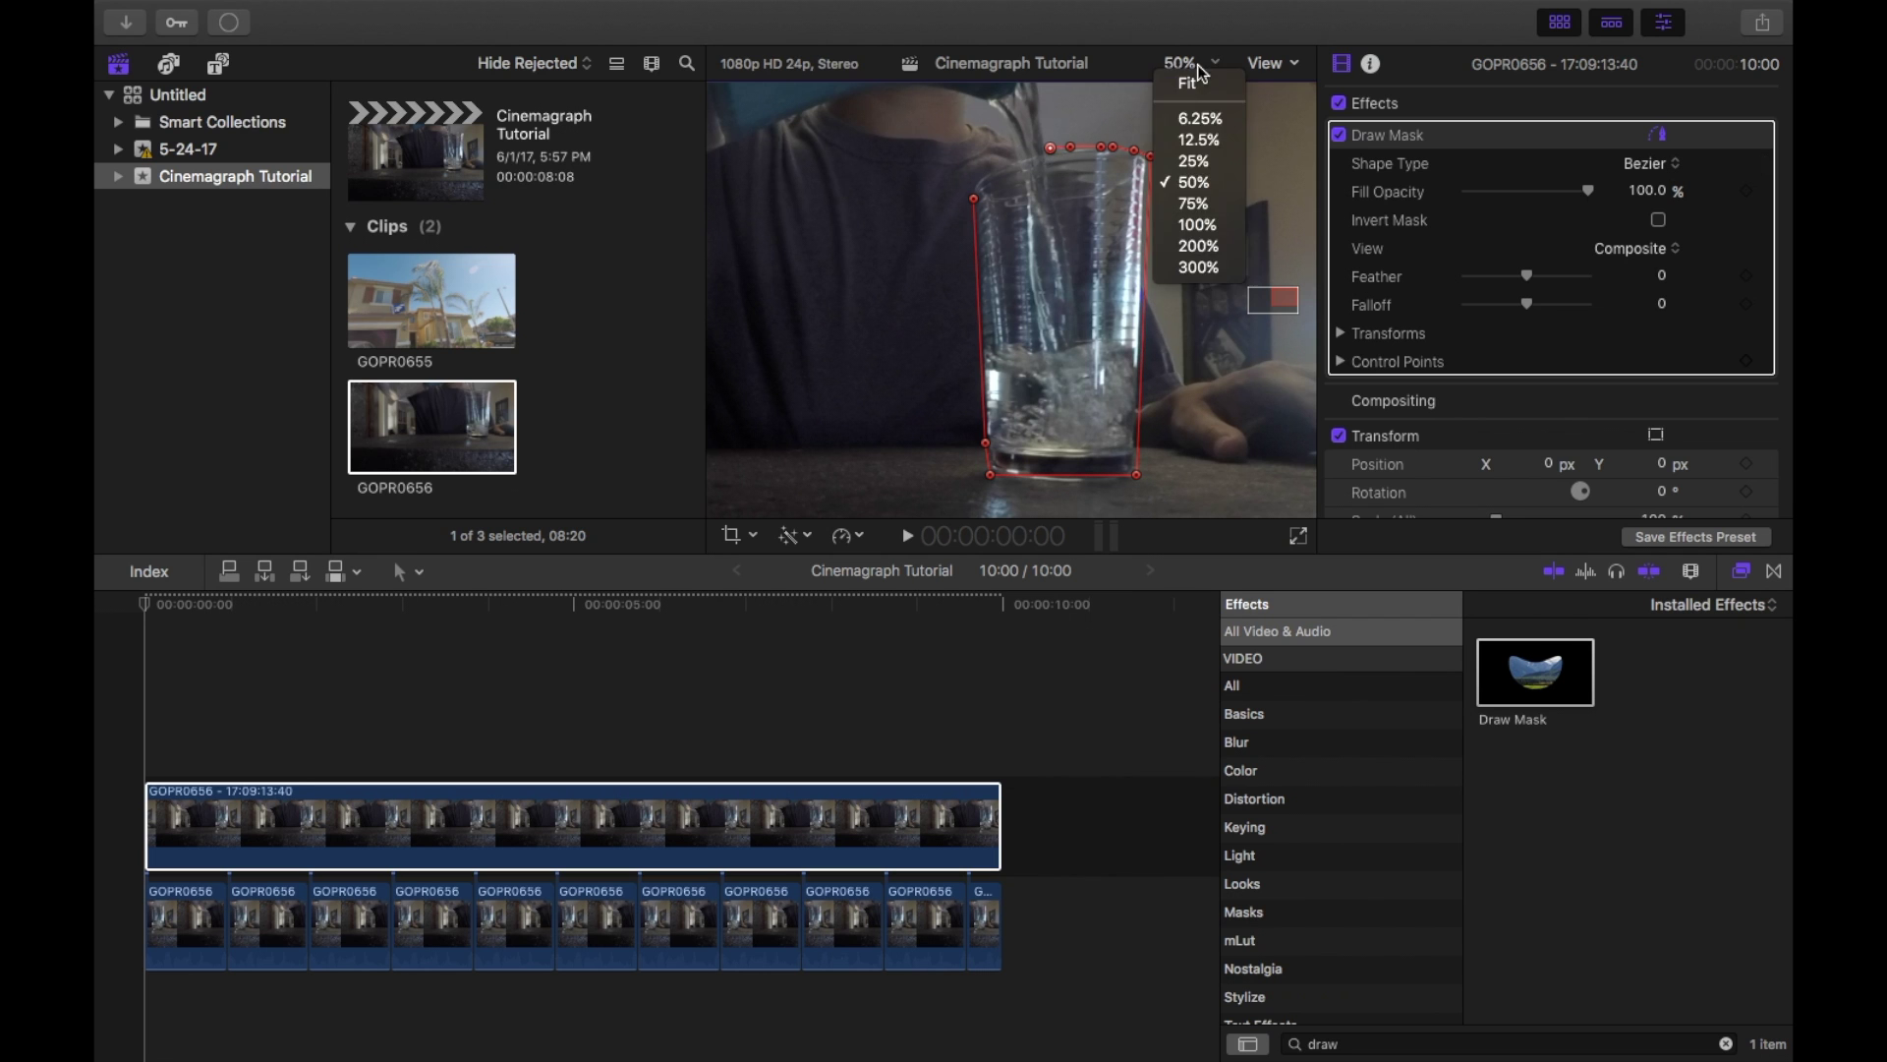
click(1202, 206)
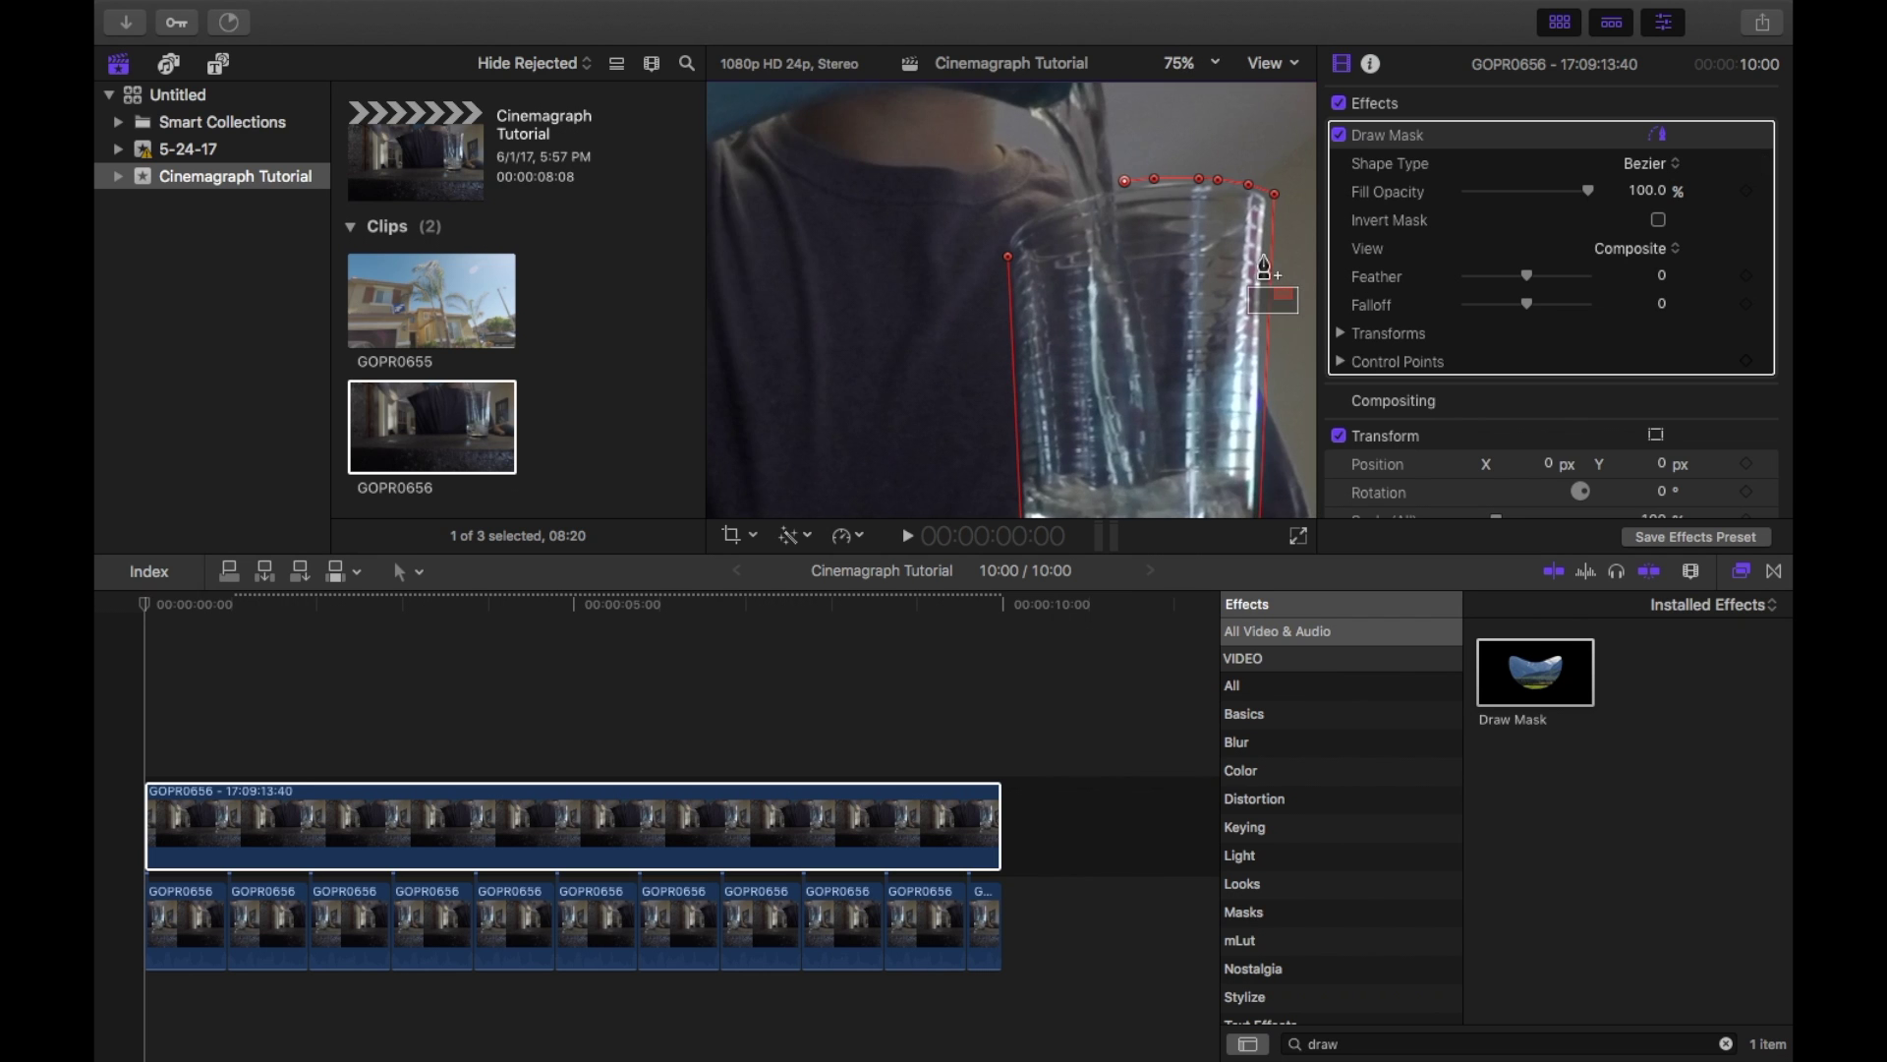
click(1076, 86)
click(1068, 97)
click(1047, 105)
click(1027, 110)
click(1053, 132)
click(1069, 174)
click(1073, 196)
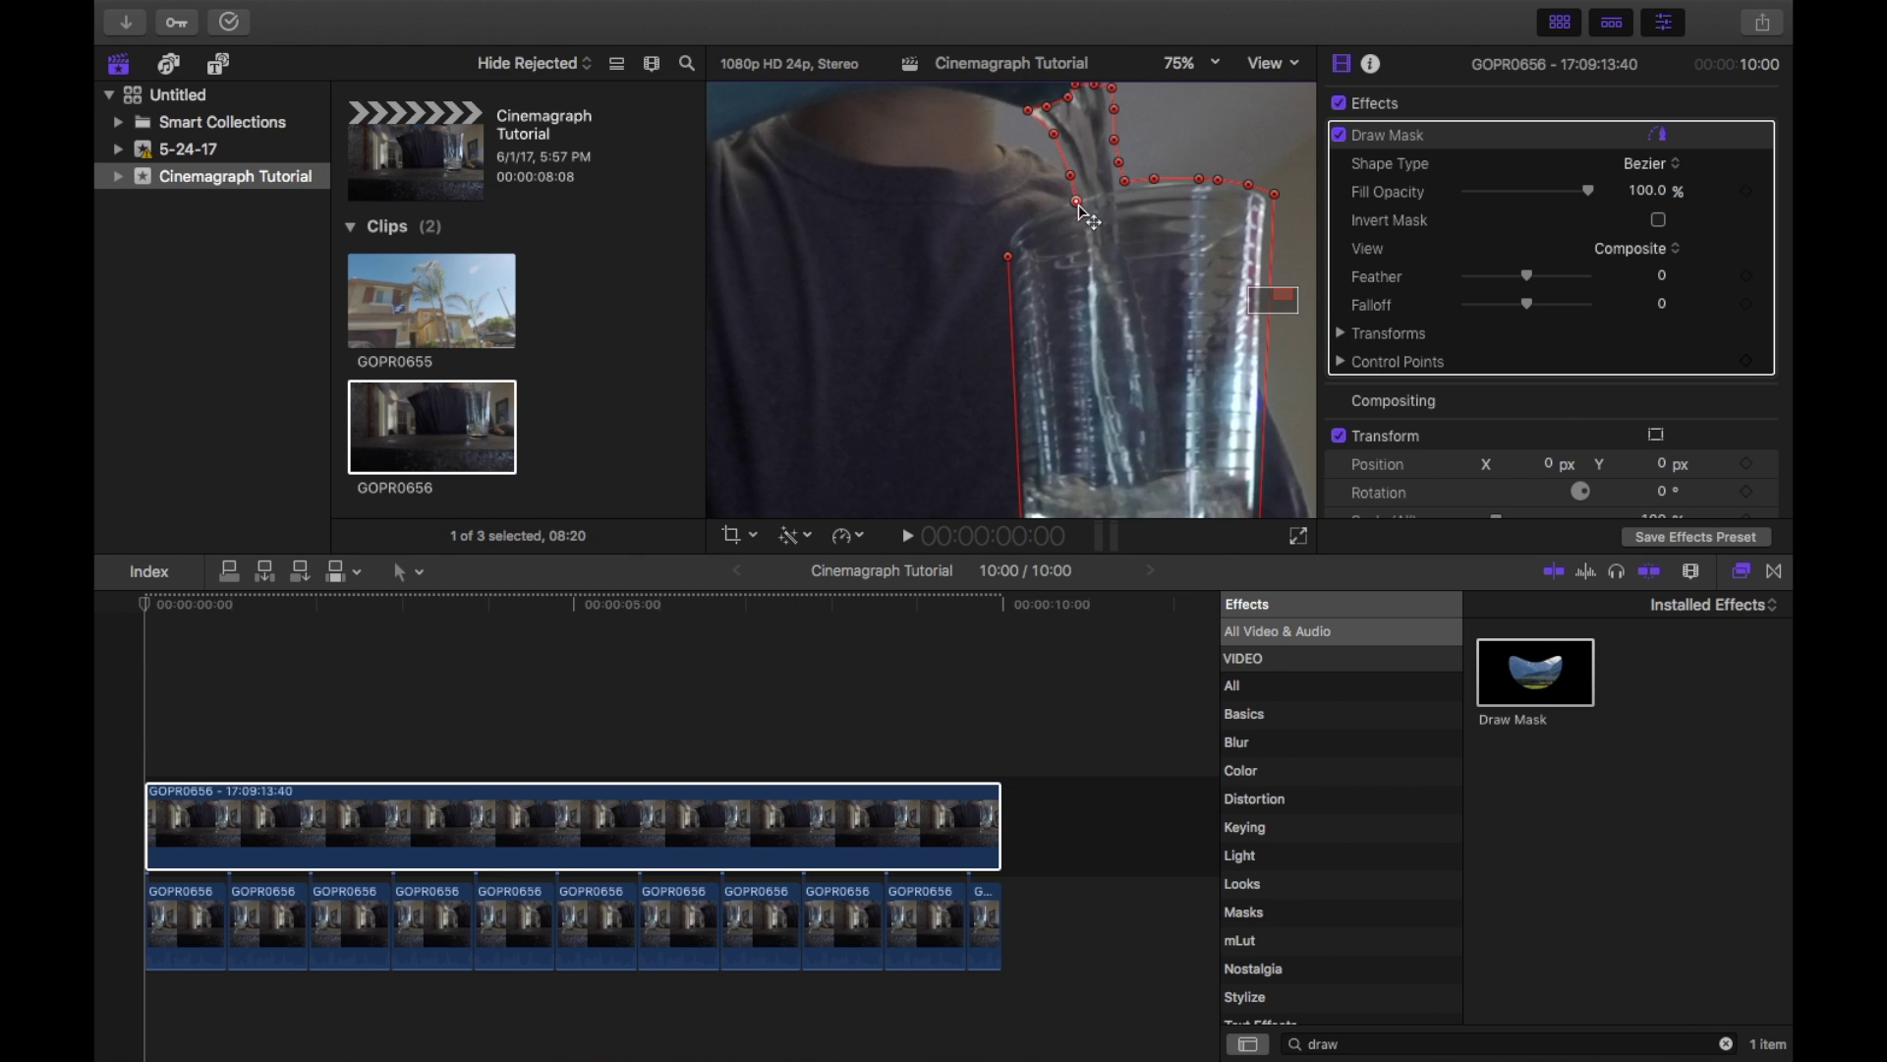
click(1010, 257)
click(1188, 63)
click(1212, 162)
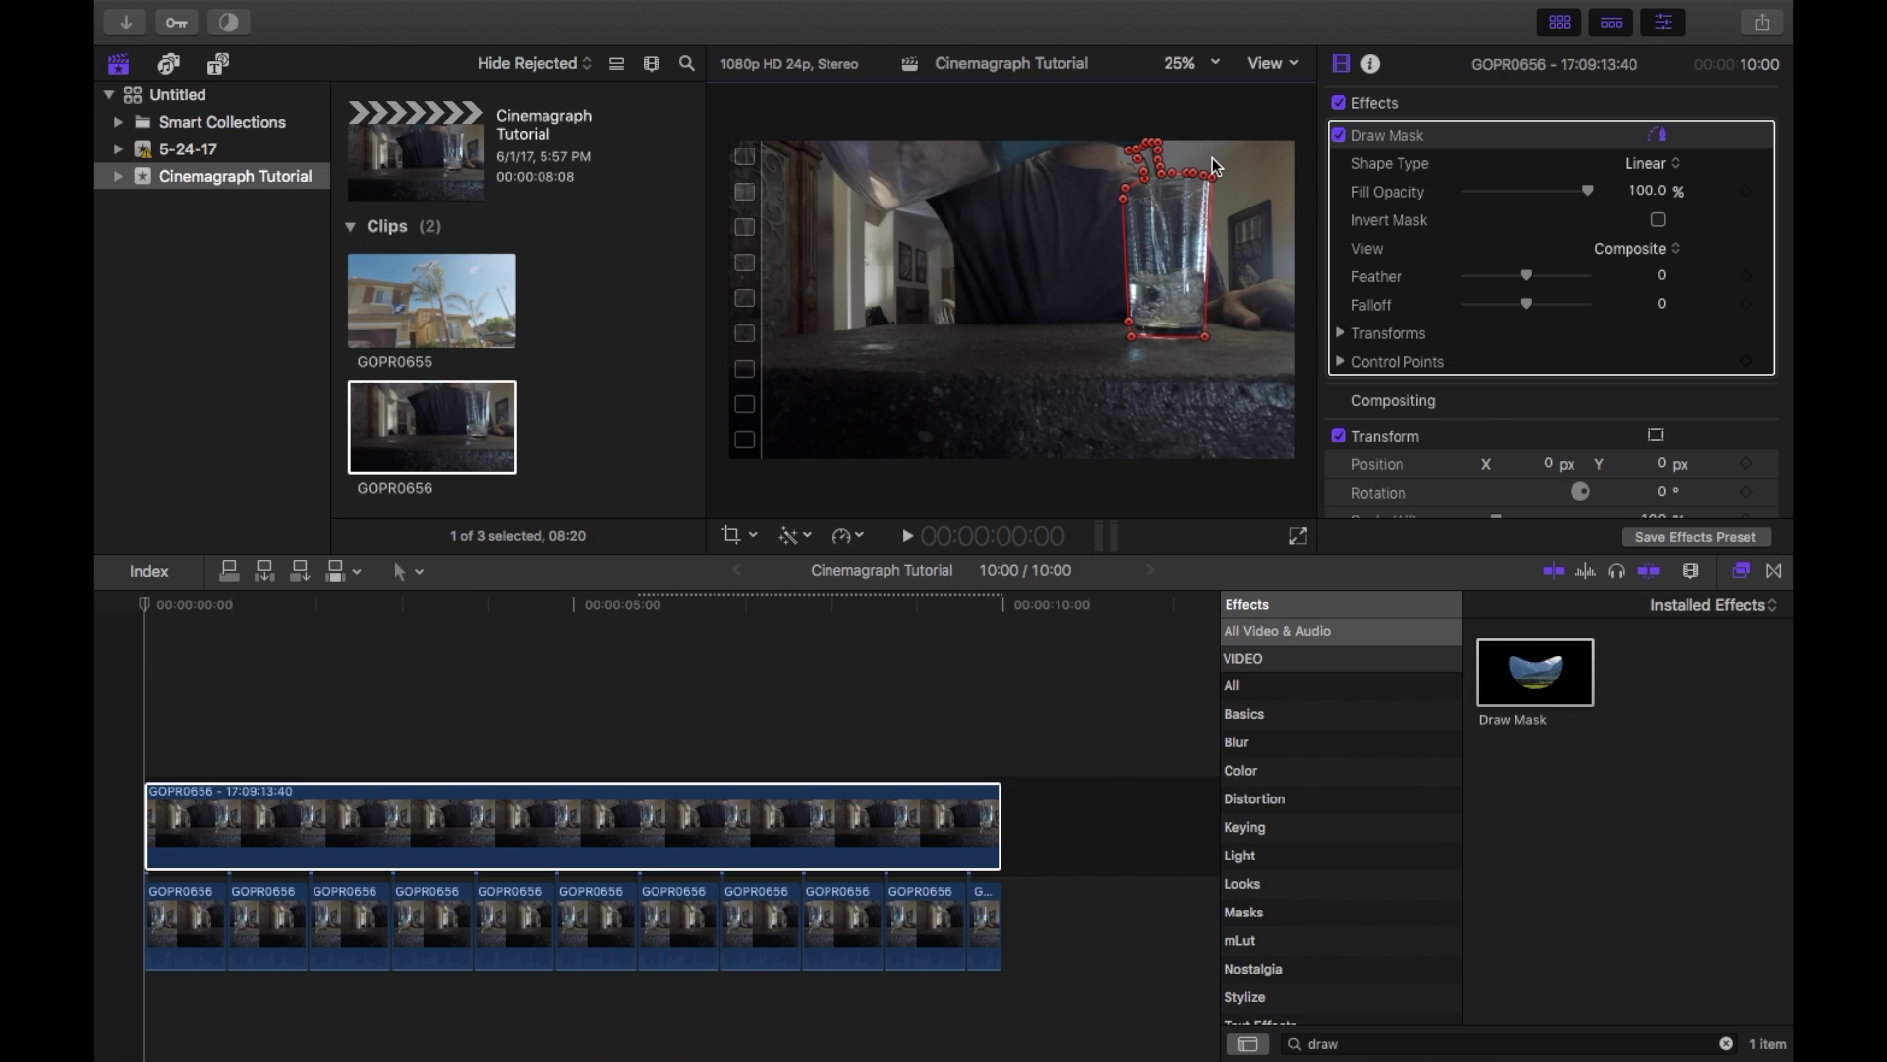
- Turn on Invert Mask for the Draw Mask and play the cinemagraph back
click(1661, 220)
click(223, 623)
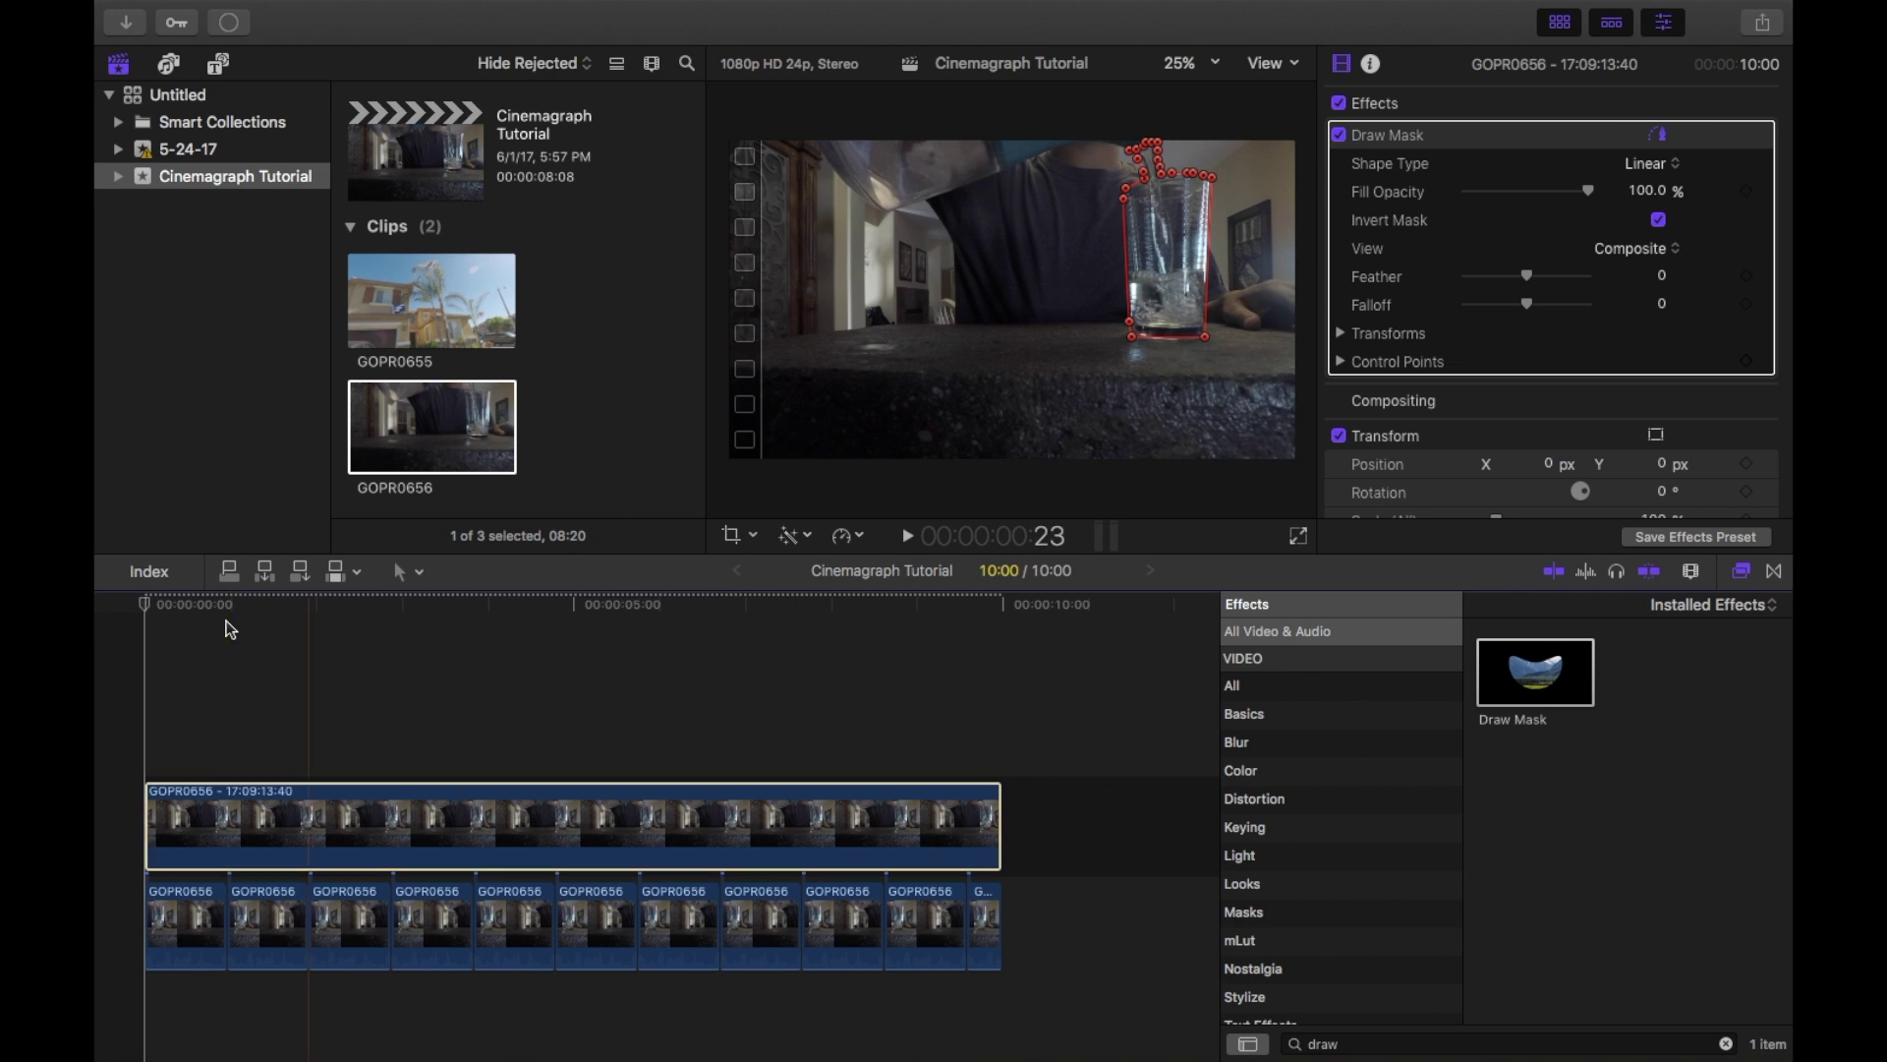
key(space)
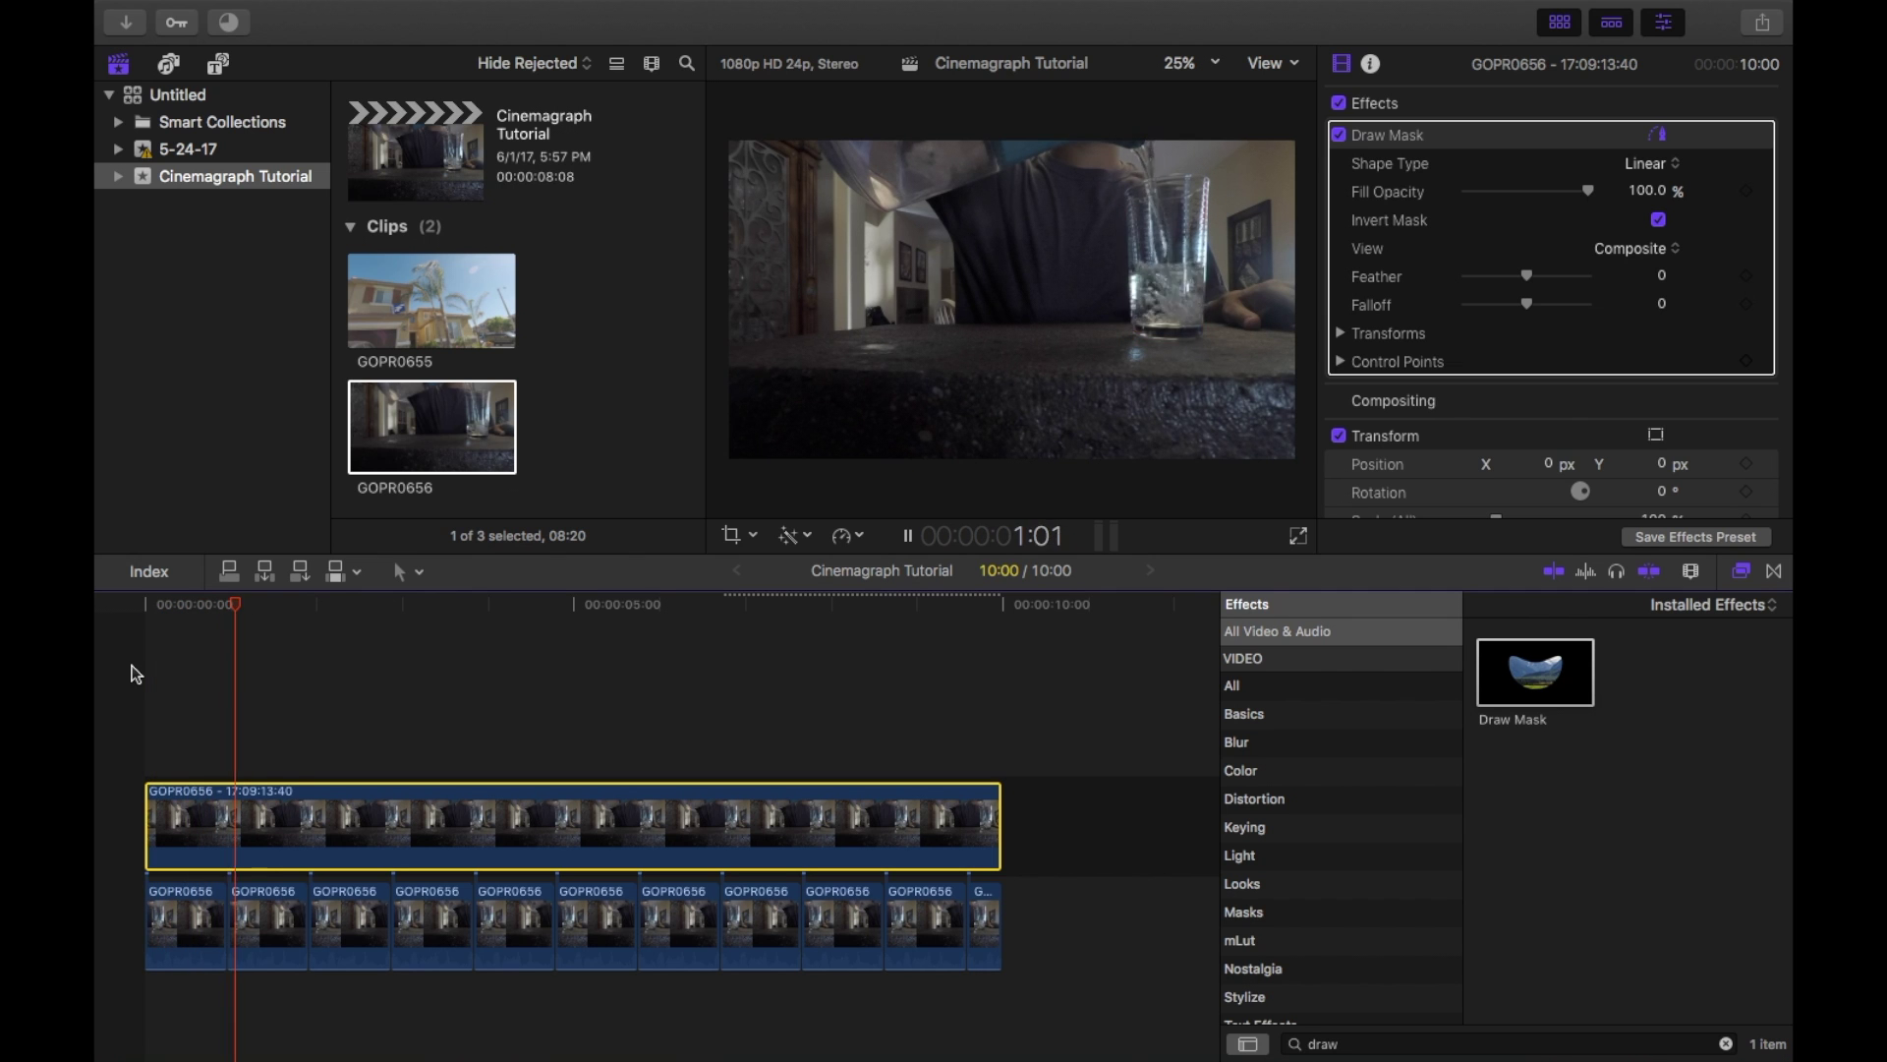